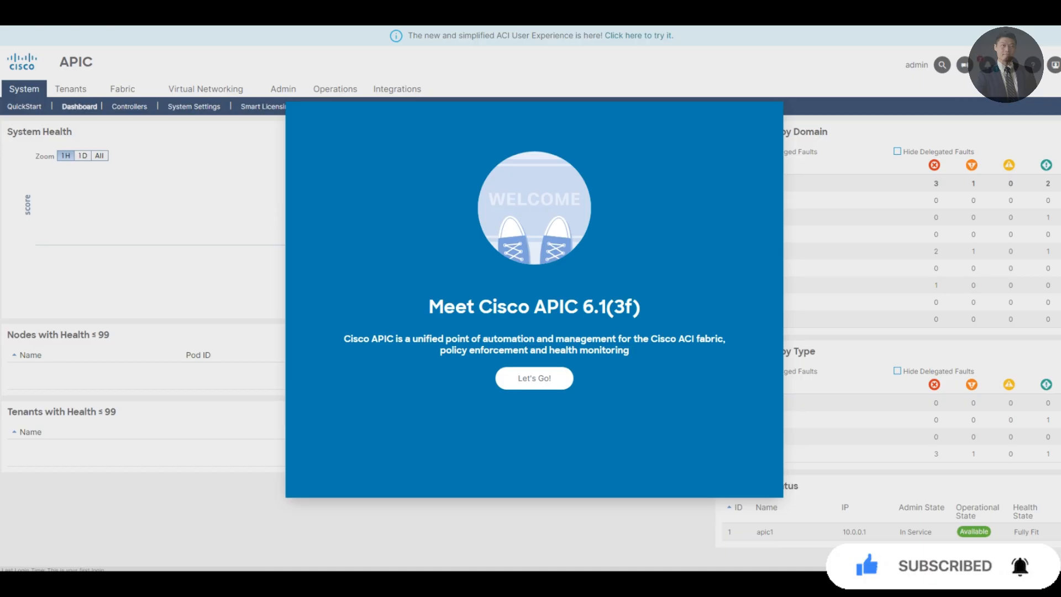
- Start the ACI fabric setup from the What's New window and begin the Fabric Membership configuration
{"action": "left_click", "coordinate": [534, 378]}
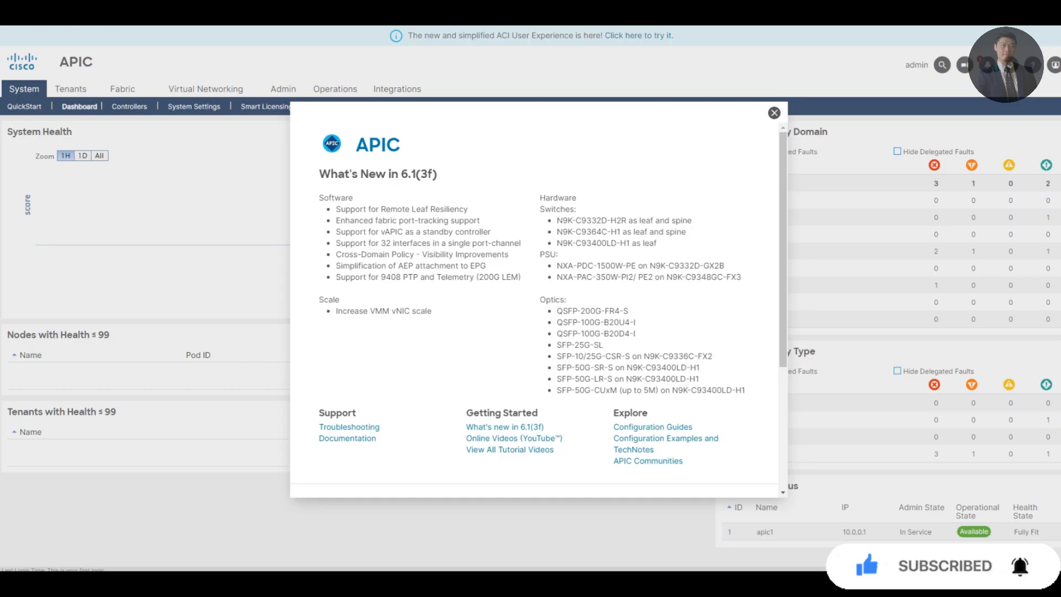
{"action": "scroll", "coordinate": [533, 309], "scroll_direction": "down", "scroll_amount": 4}
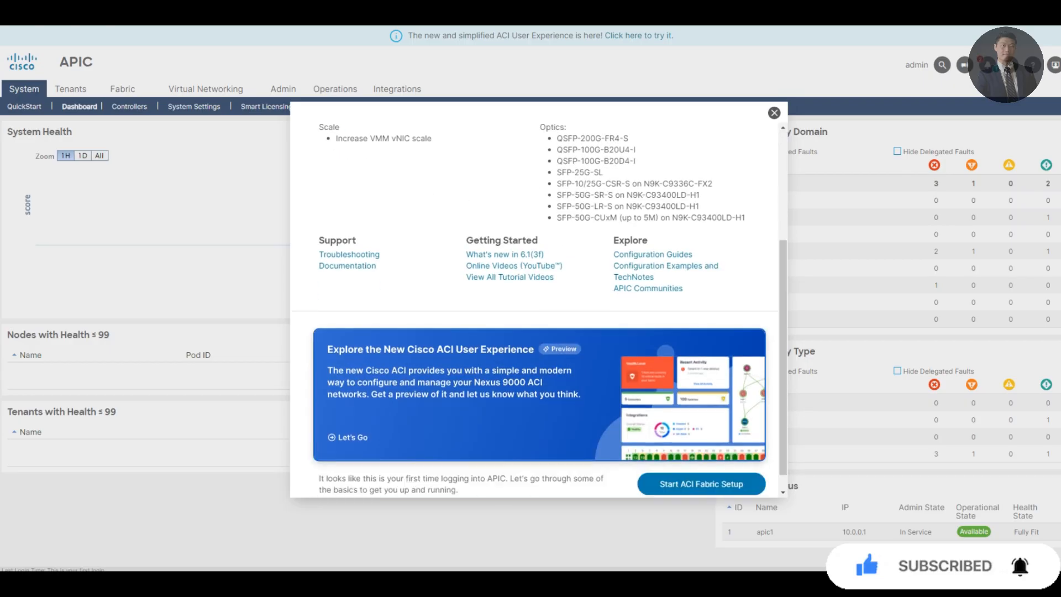
{"action": "left_click", "coordinate": [701, 462]}
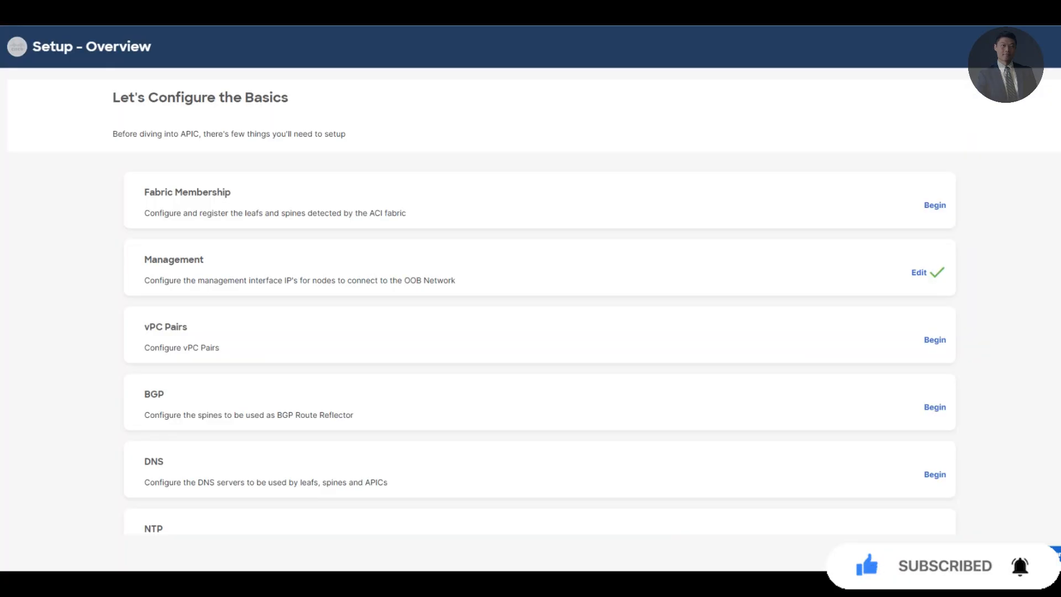
{"action": "left_click", "coordinate": [934, 205]}
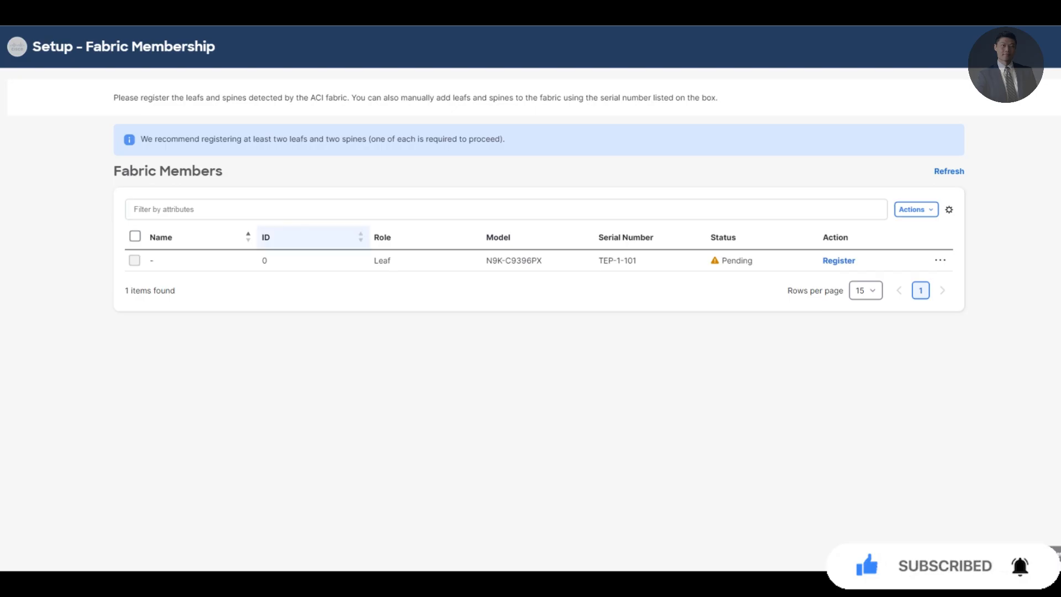
- Register the pending leaf TEP-1-101 with node ID 201 and the name Leaf1, as a regular leaf
{"action": "left_click", "coordinate": [135, 236]}
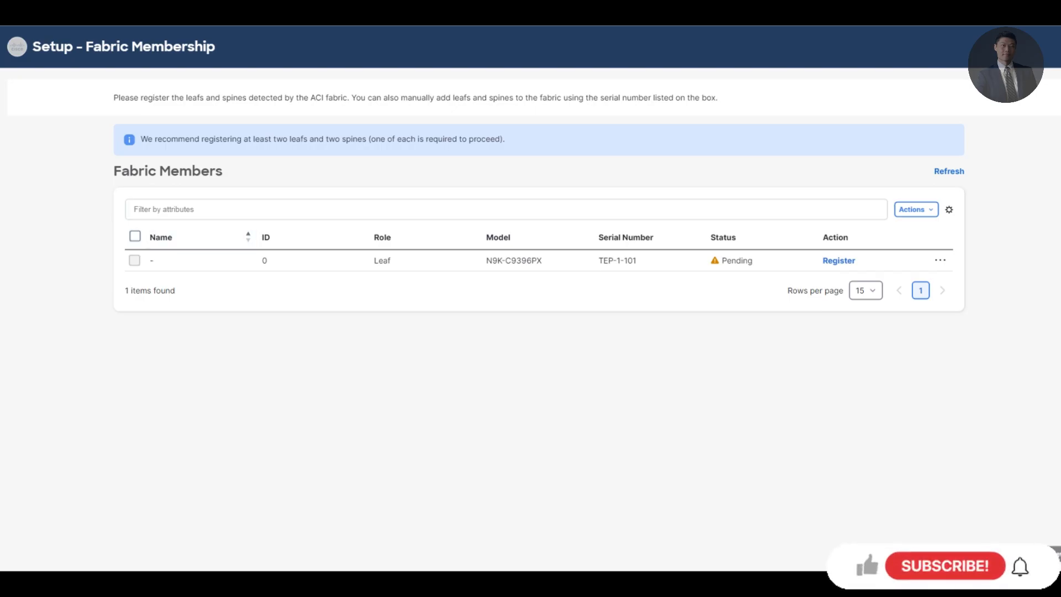
{"action": "left_click", "coordinate": [838, 261]}
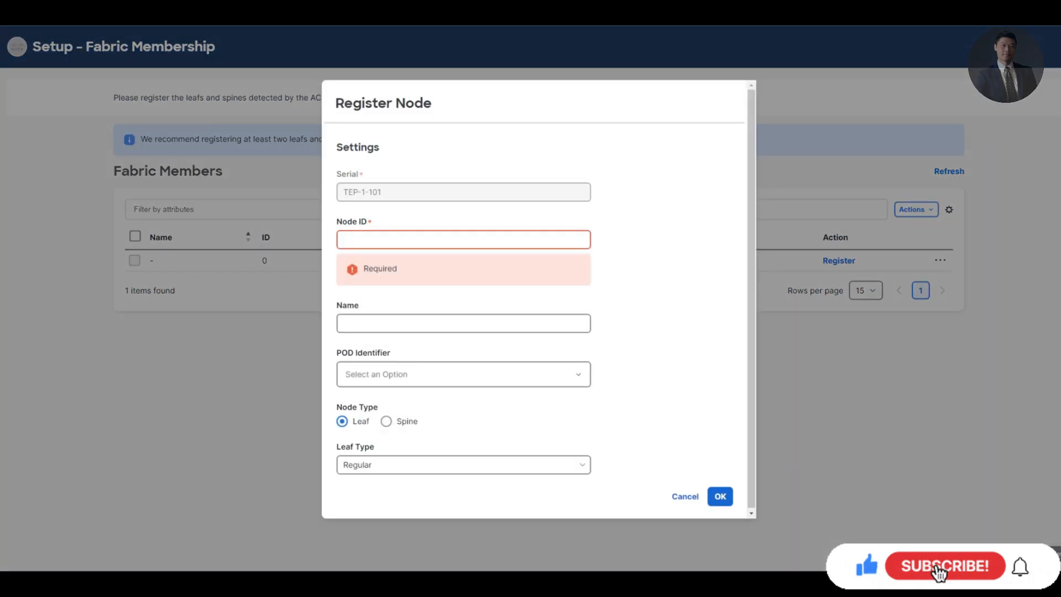
{"action": "left_click", "coordinate": [463, 240]}
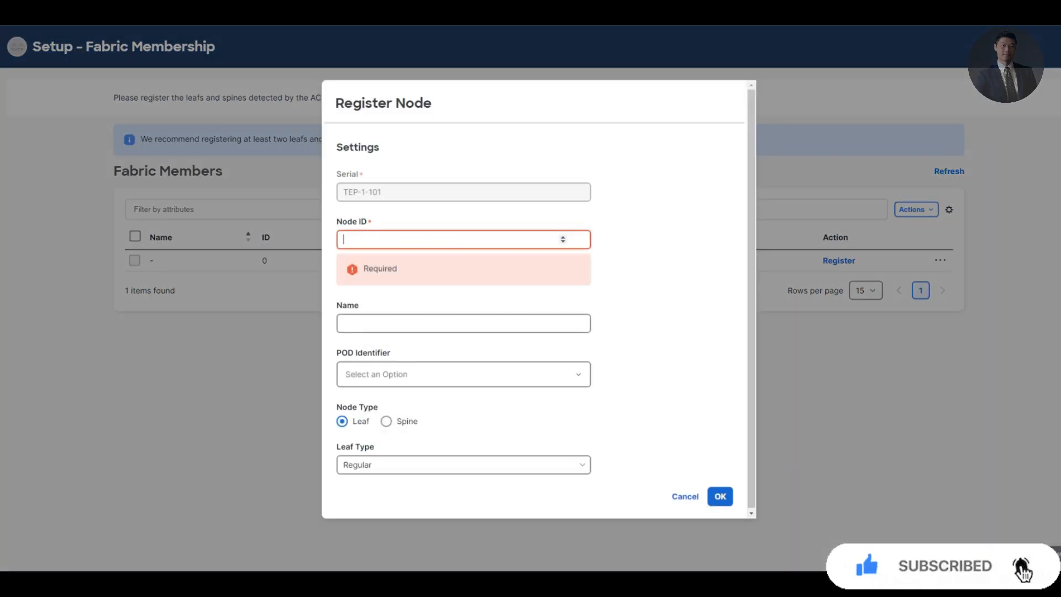
{"action": "type", "text": "201"}
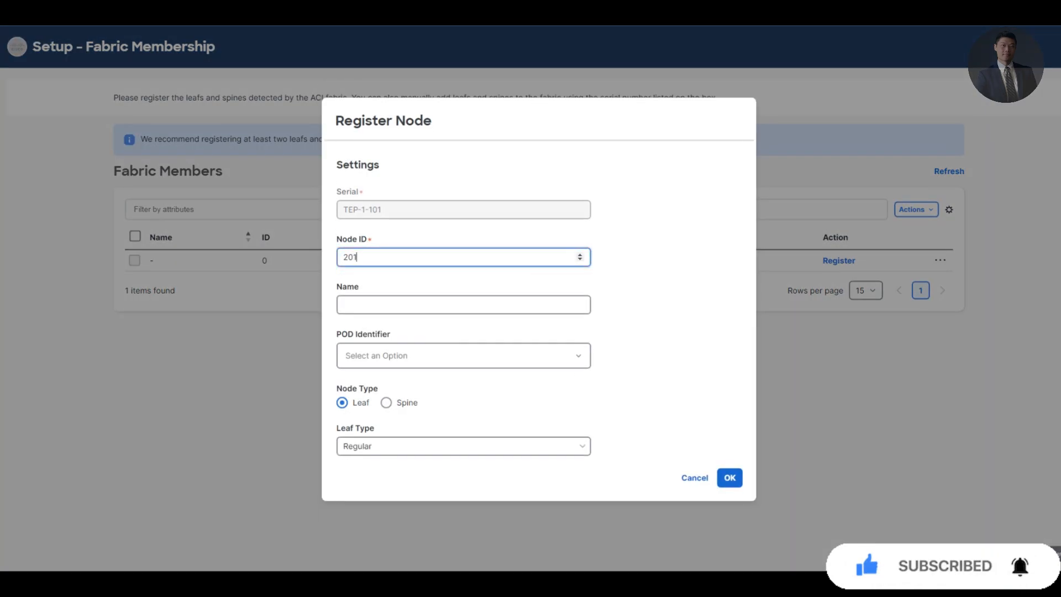
{"action": "key", "text": "Tab"}
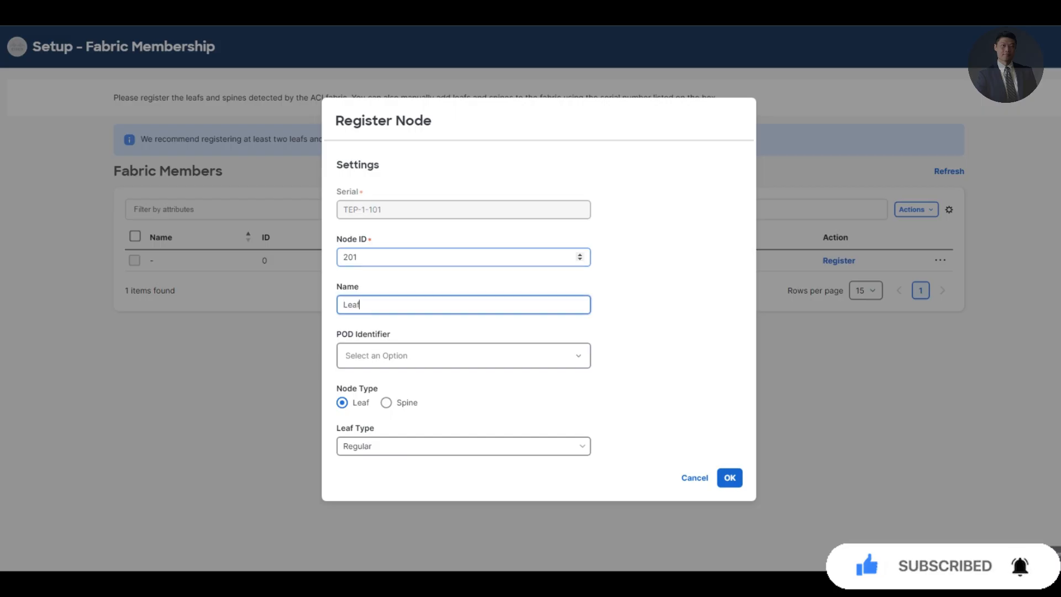
{"action": "key", "text": "Tab"}
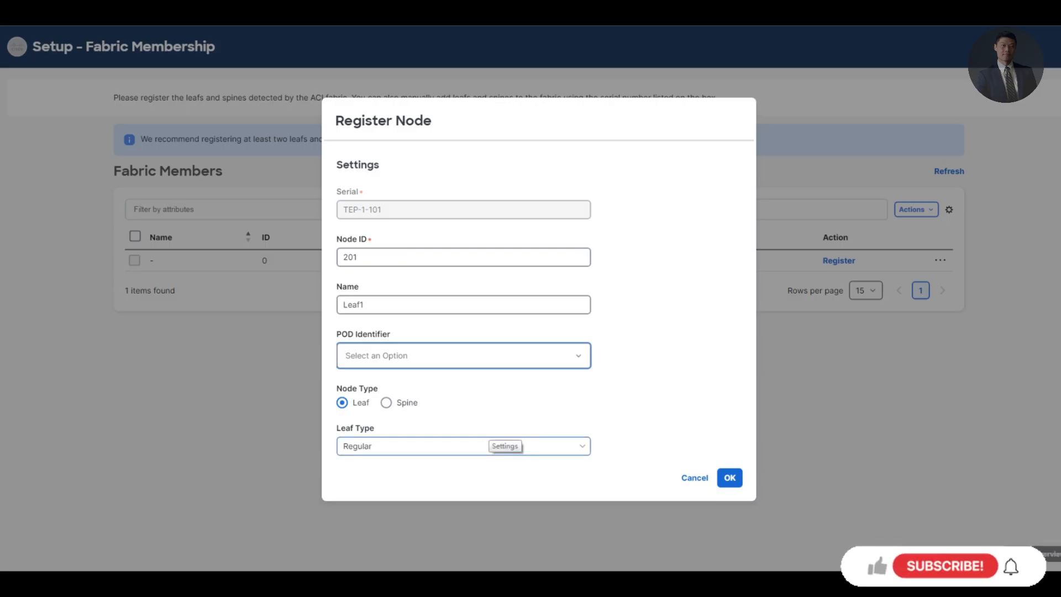
{"action": "left_click", "coordinate": [729, 478]}
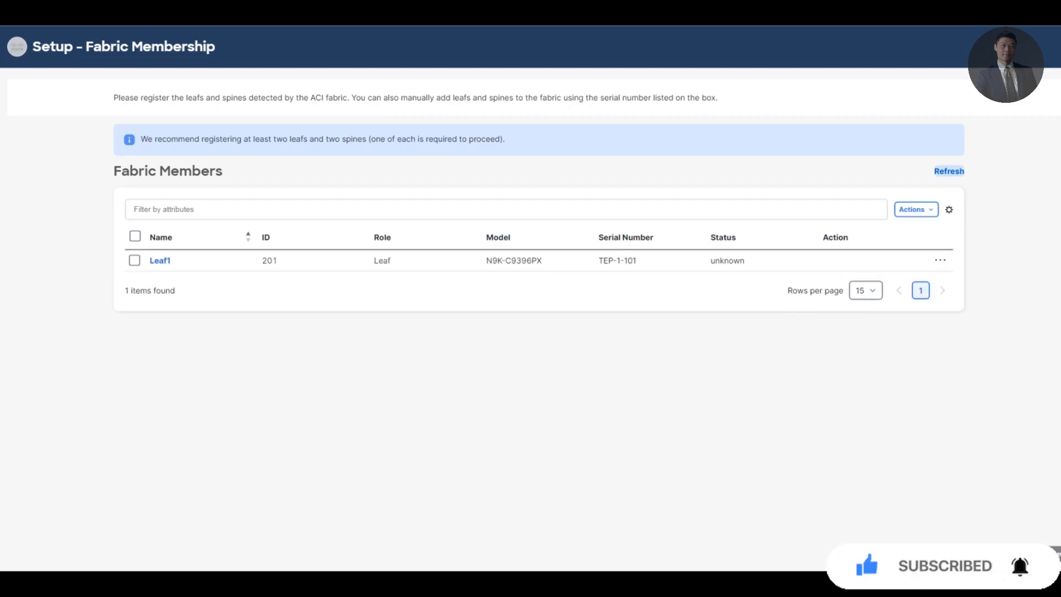
- Refresh the fabric members and register TEP-1-103 with node ID 101, the name Spine1 and node type Spine
{"action": "left_click", "coordinate": [949, 171]}
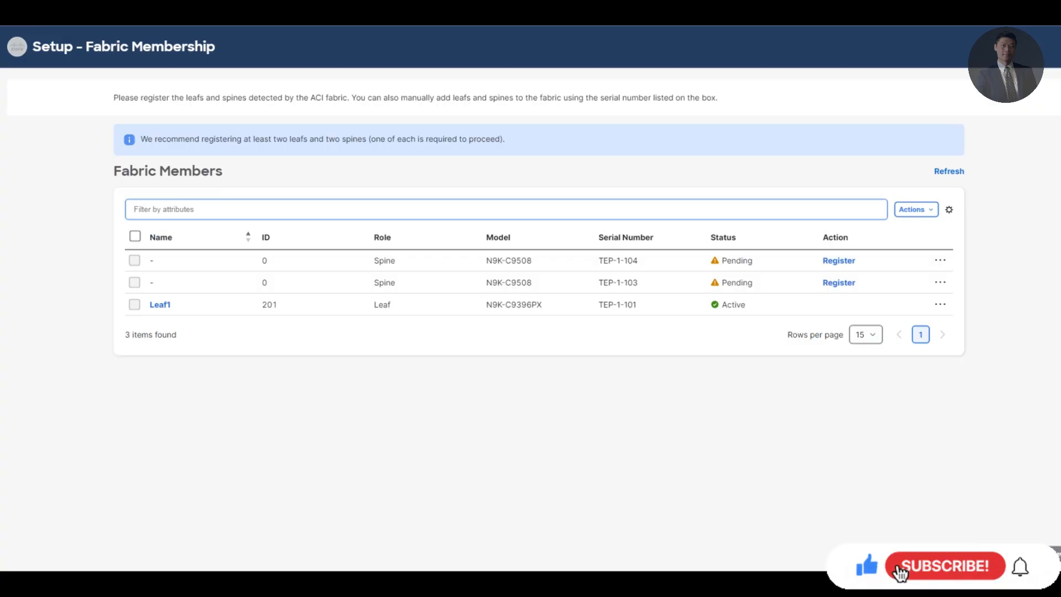
{"action": "left_click", "coordinate": [839, 282]}
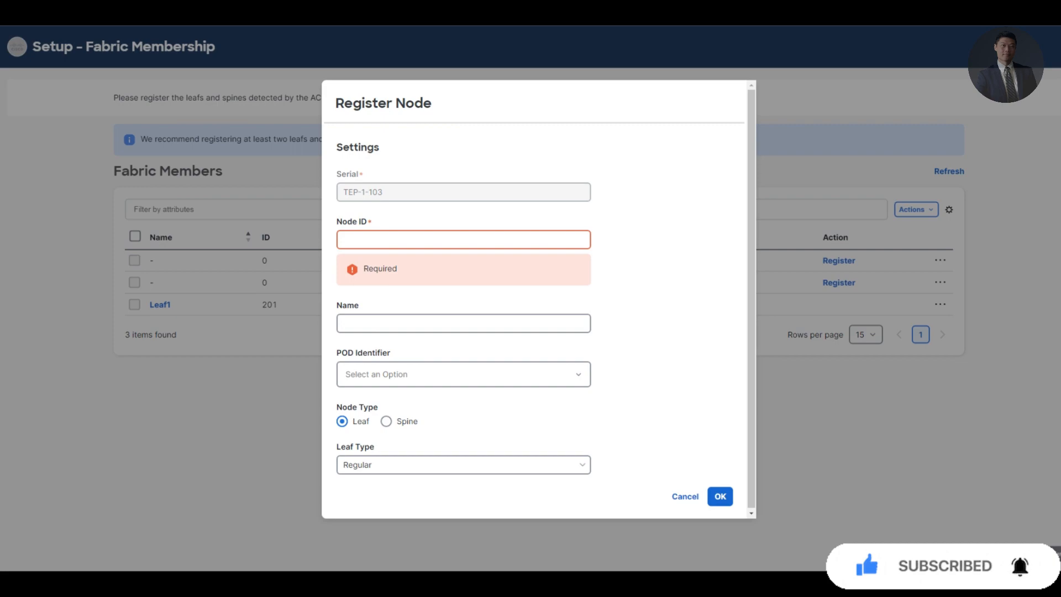
{"action": "type", "text": "101"}
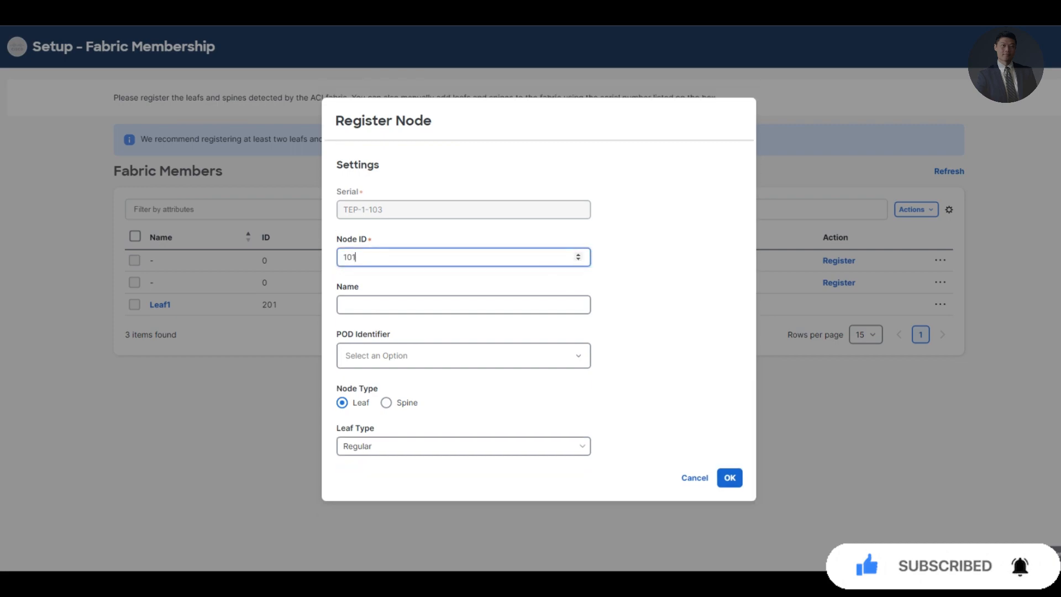
{"action": "key", "text": "Tab"}
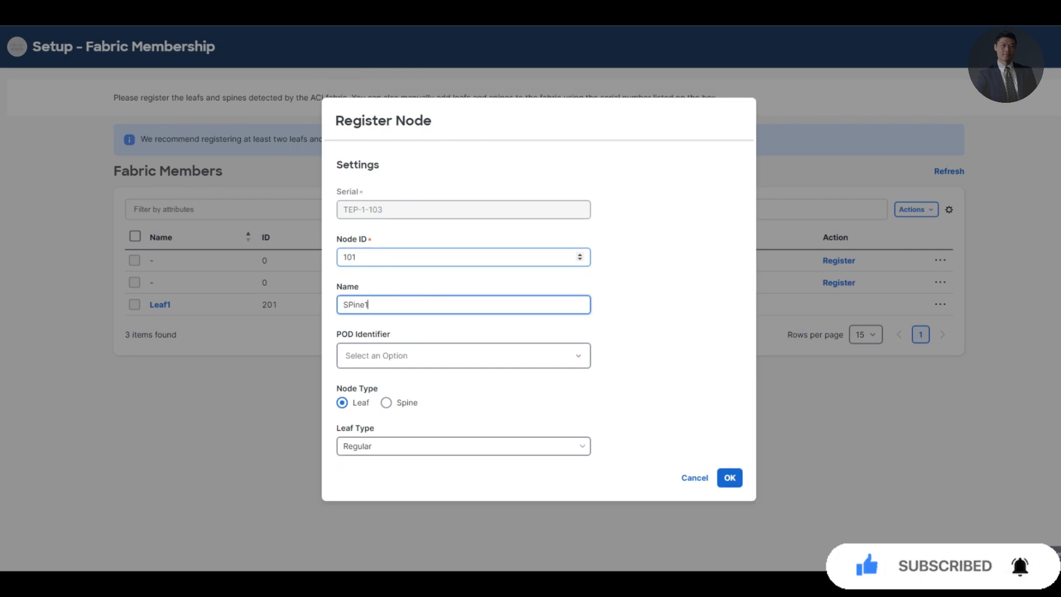
{"action": "type", "text": "Spine1"}
{"action": "key", "text": "Tab"}
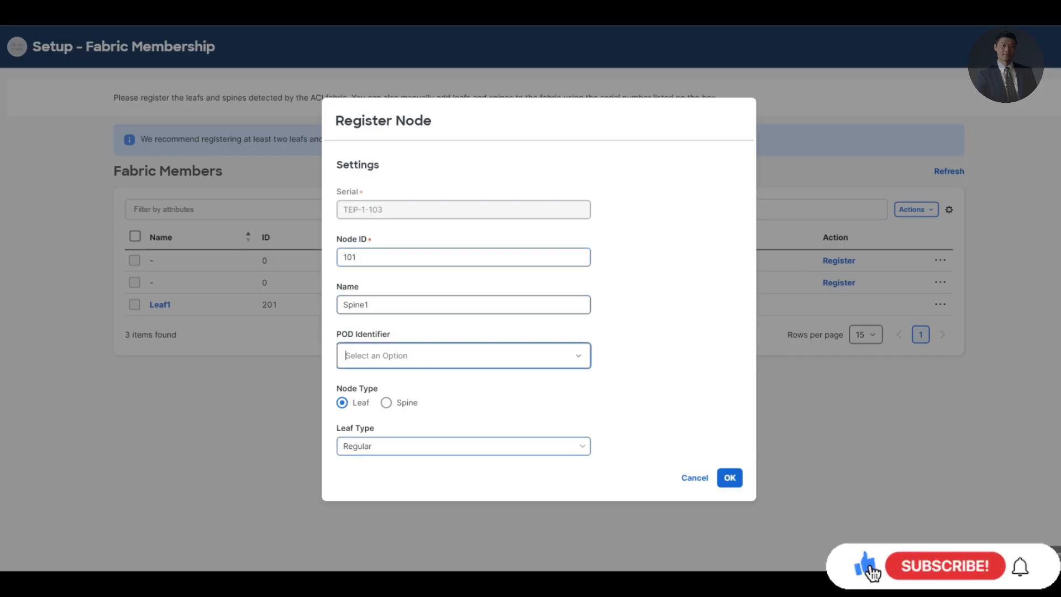
{"action": "left_click", "coordinate": [386, 403]}
{"action": "left_click", "coordinate": [729, 453]}
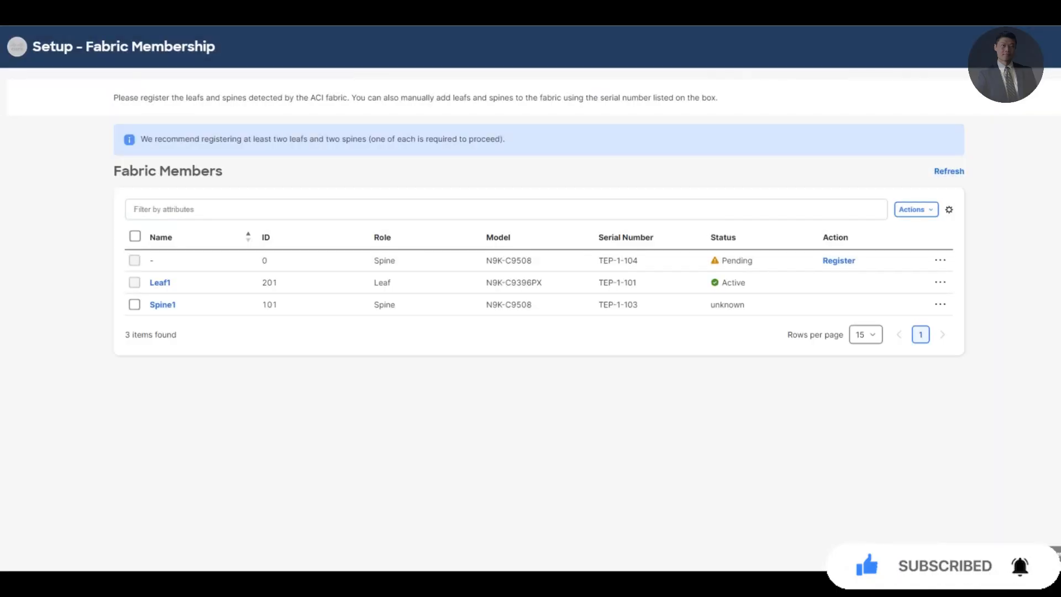
- Register the pending spine TEP-1-104 with node ID 102, the name Spine2 and node type Spine
{"action": "left_click", "coordinate": [838, 260]}
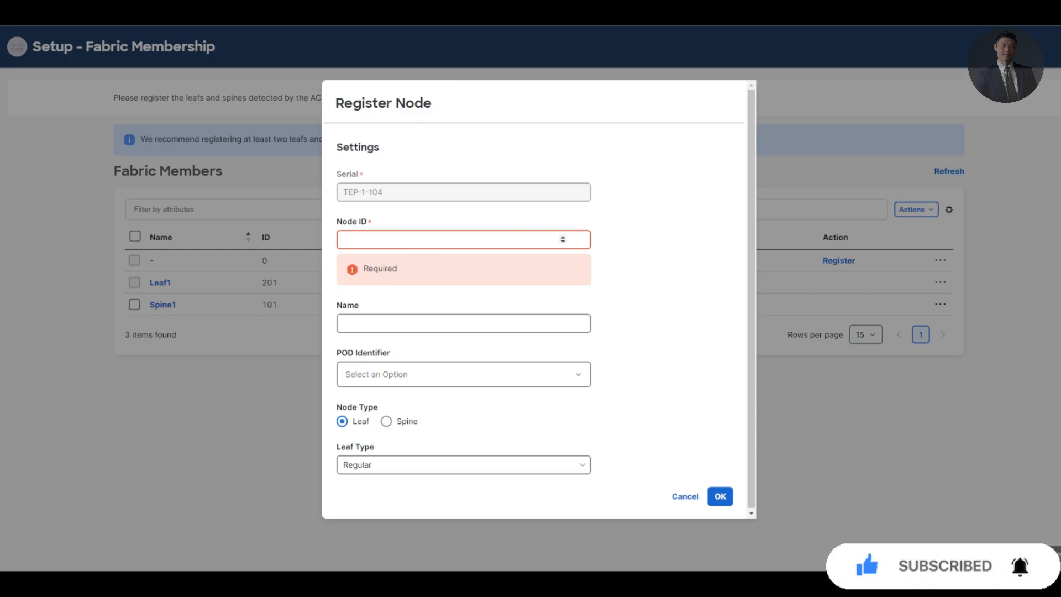
{"action": "left_click", "coordinate": [442, 239]}
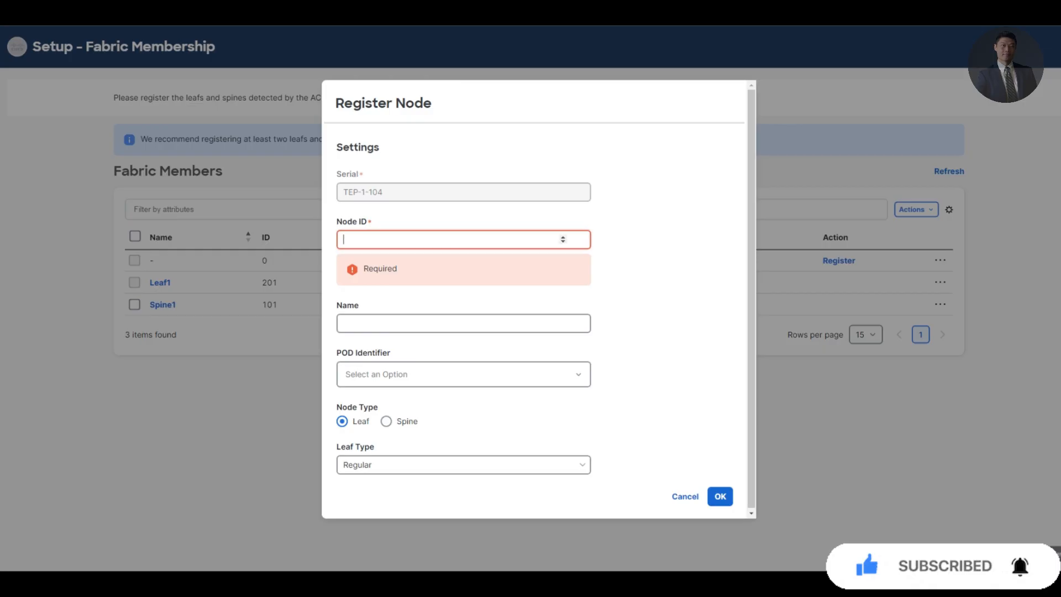
{"action": "type", "text": "102"}
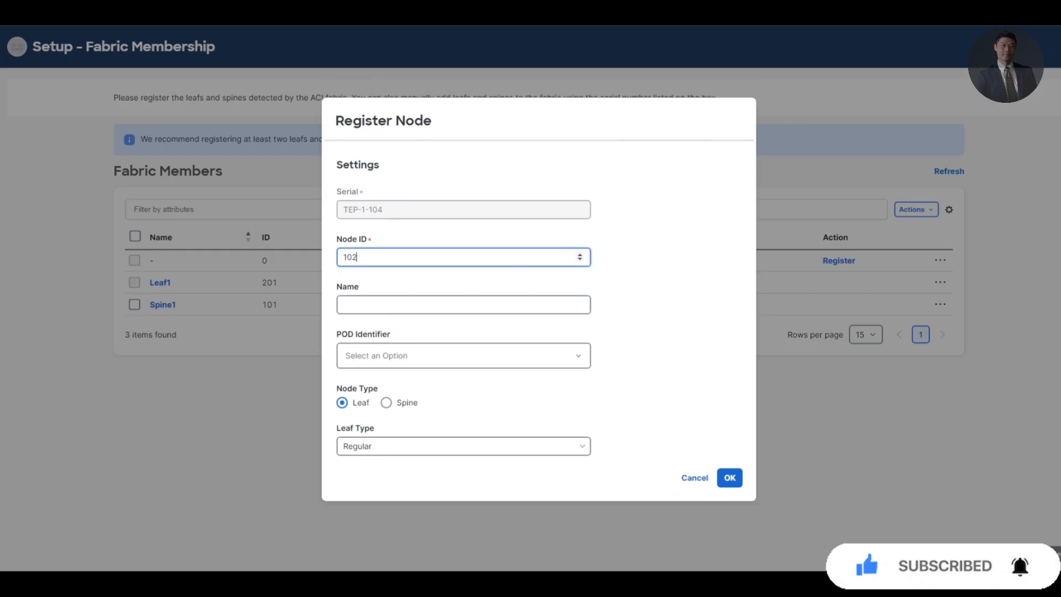
{"action": "key", "text": "Tab"}
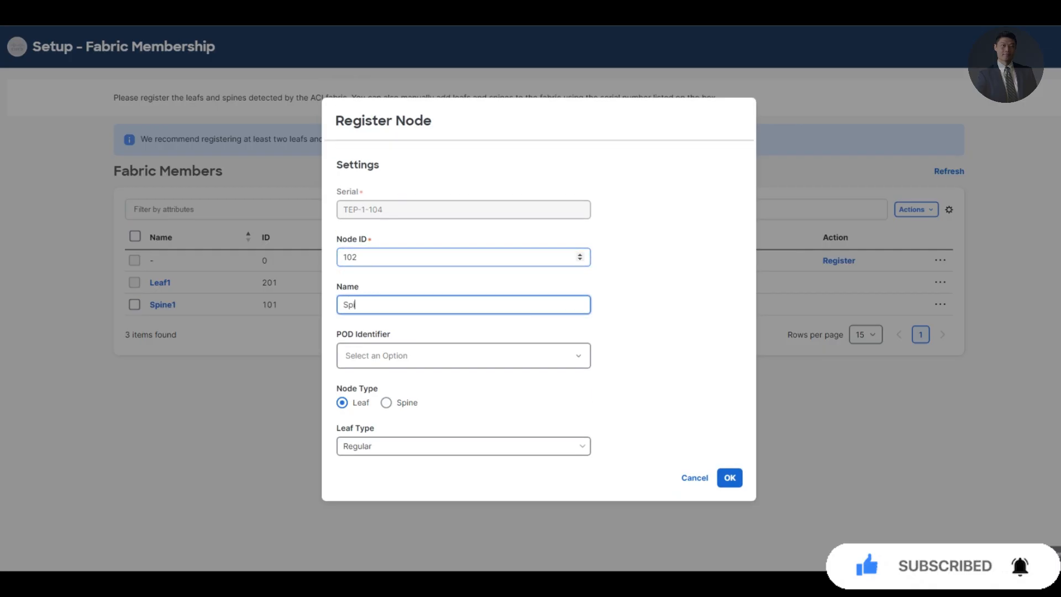
{"action": "type", "text": "Spine2"}
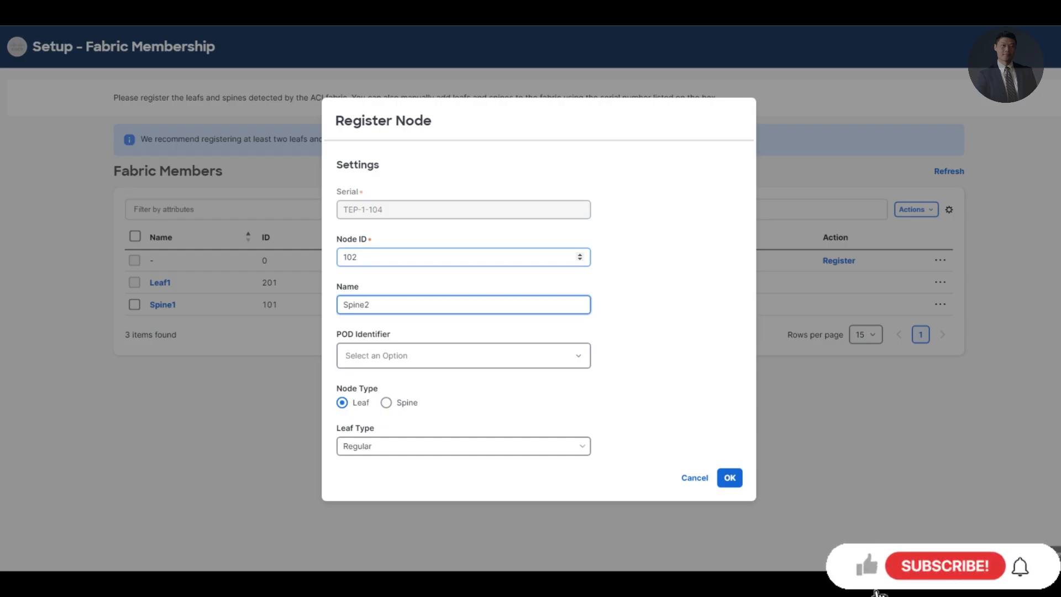
{"action": "left_click", "coordinate": [385, 402]}
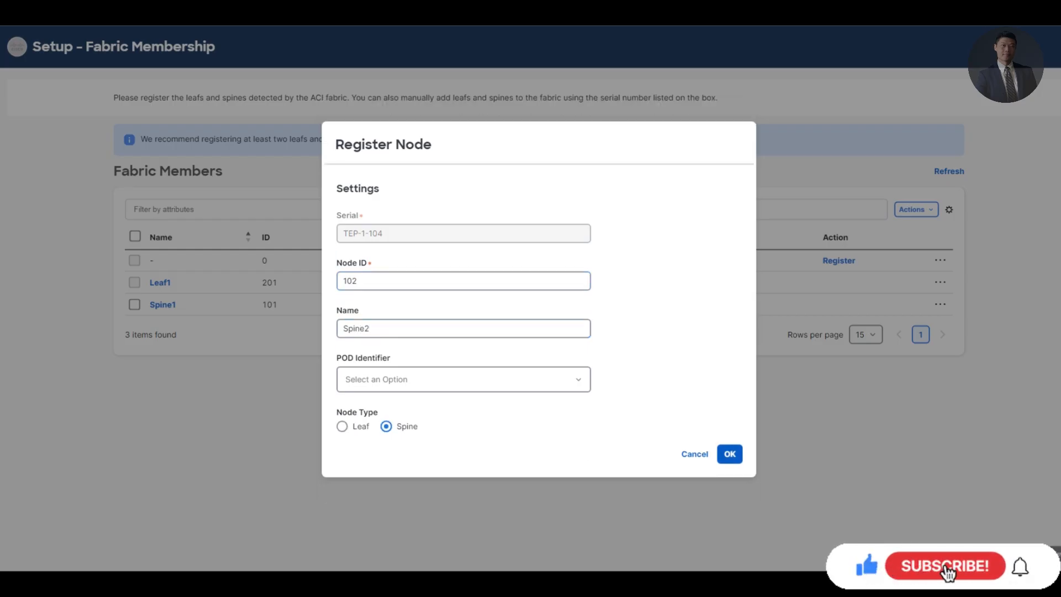
{"action": "left_click", "coordinate": [729, 477]}
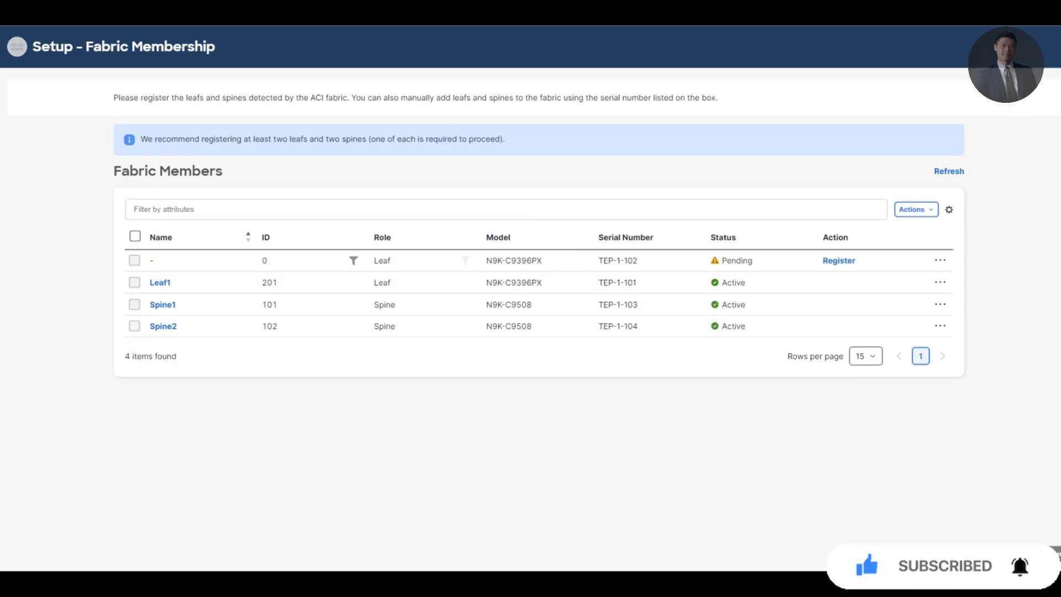
- Register the pending leaf TEP-1-102 with node ID 202 and the name Leaf2, and refresh the member list
{"action": "left_click", "coordinate": [839, 261]}
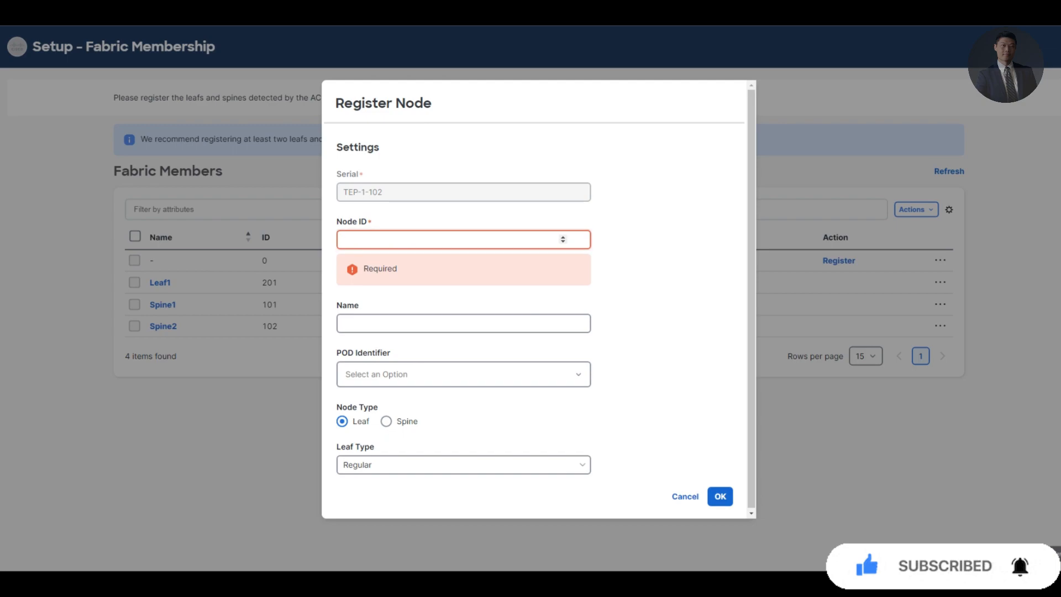
{"action": "type", "text": "202"}
{"action": "key", "text": "Tab"}
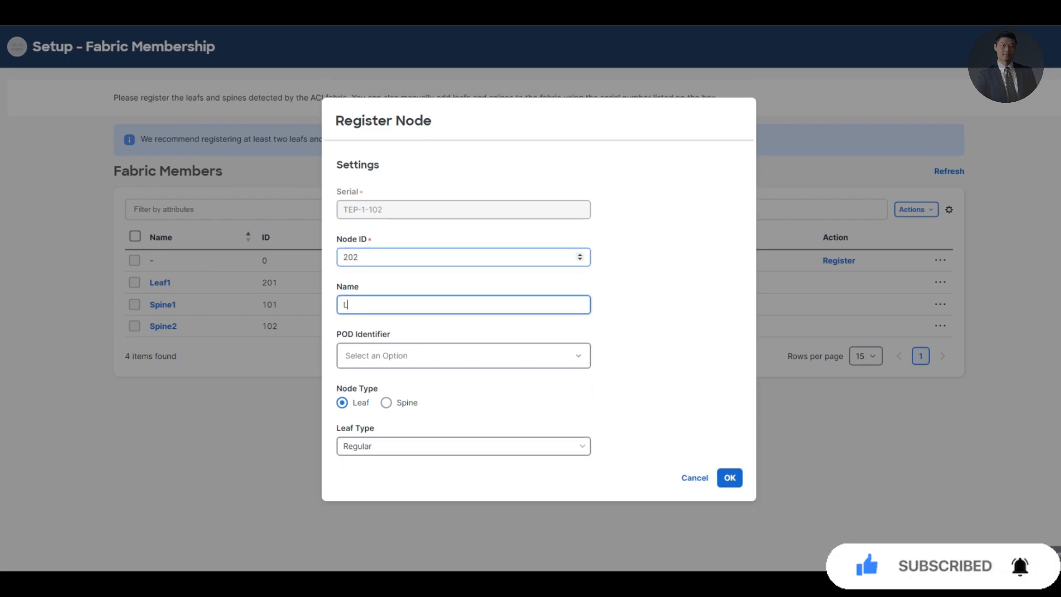
{"action": "type", "text": "Leaf2"}
{"action": "key", "text": "Tab"}
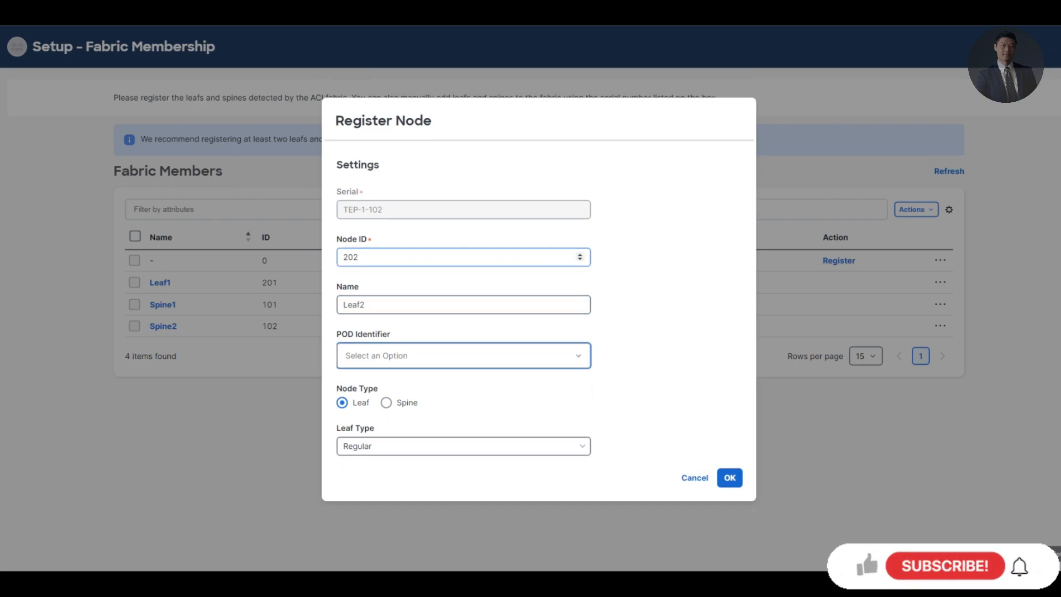
{"action": "left_click", "coordinate": [730, 478]}
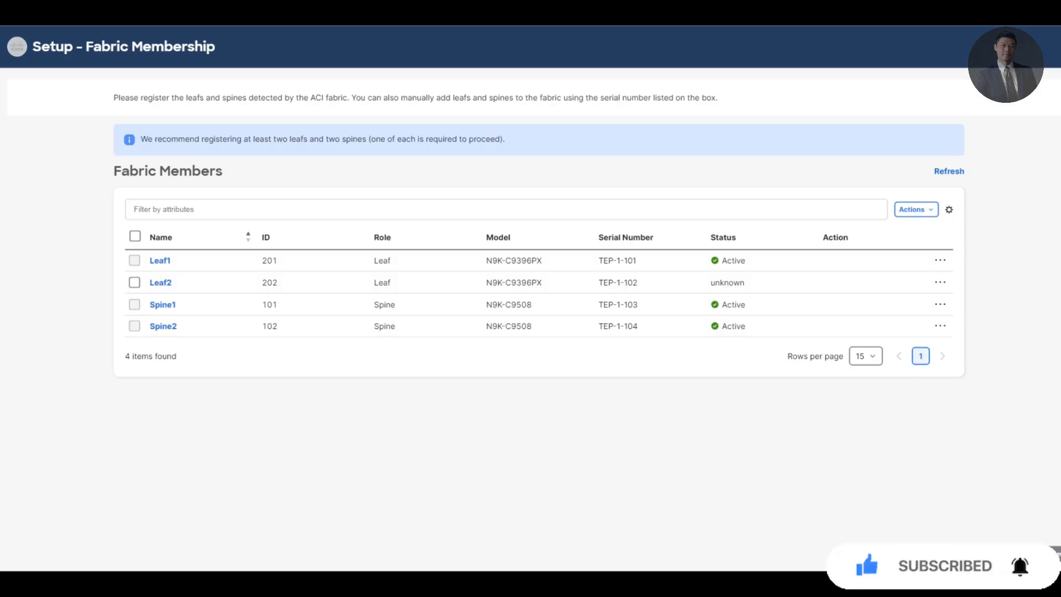
{"action": "left_click", "coordinate": [949, 171]}
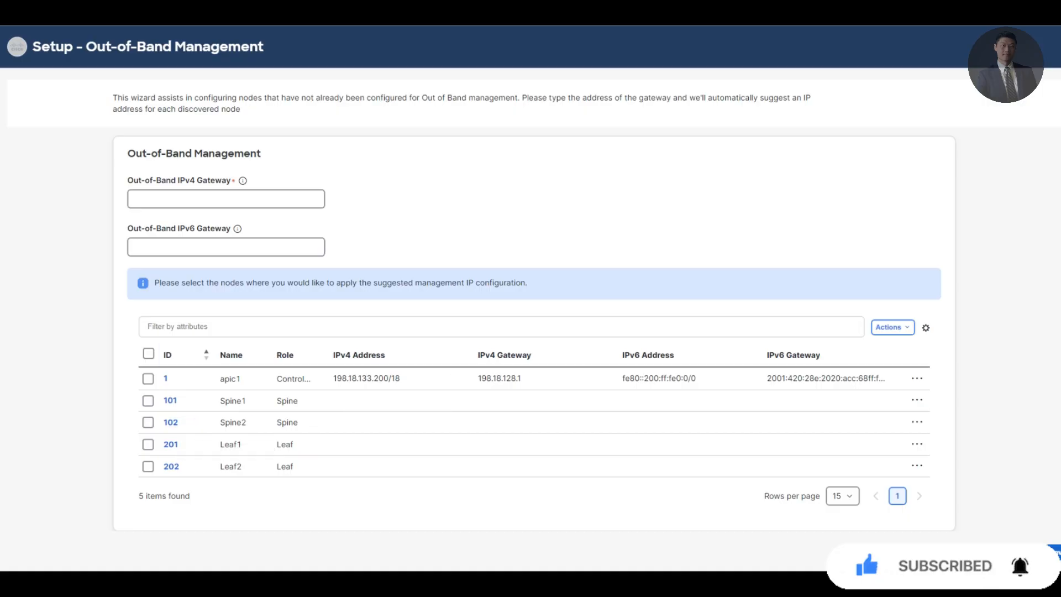
- Select node 101 (Spine1) for the out-of-band management configuration and check its available actions
{"action": "left_click", "coordinate": [147, 400]}
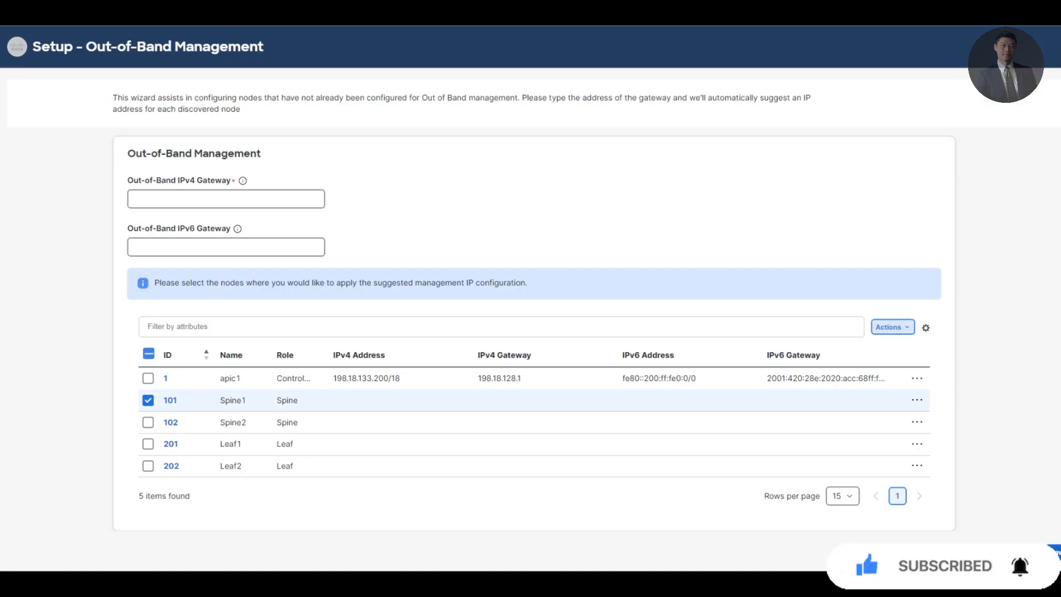
{"action": "left_click", "coordinate": [891, 326]}
{"action": "left_click", "coordinate": [892, 326]}
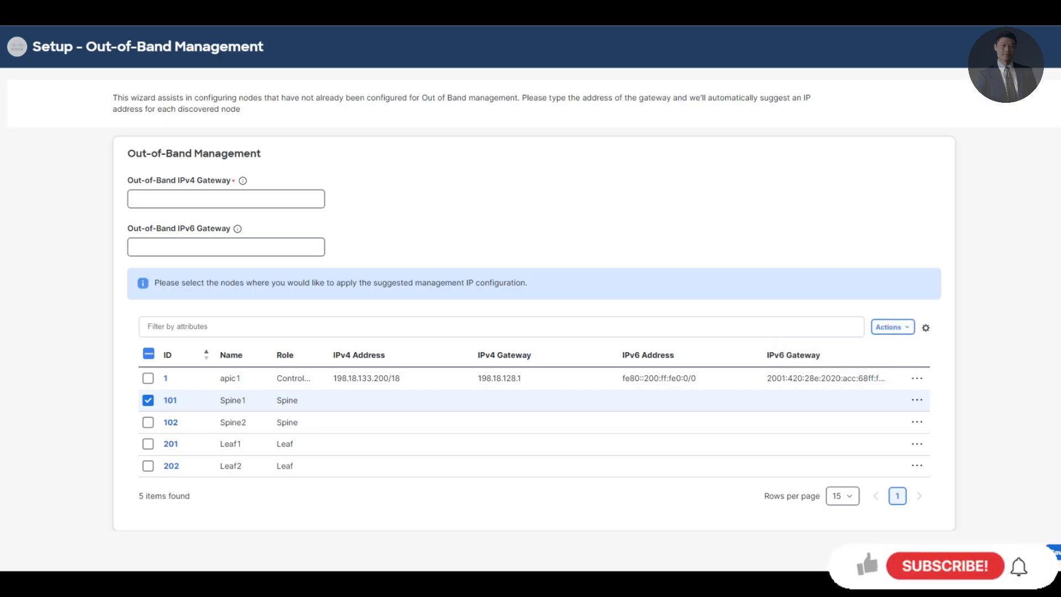
{"action": "left_click", "coordinate": [916, 401]}
{"action": "left_click", "coordinate": [926, 424]}
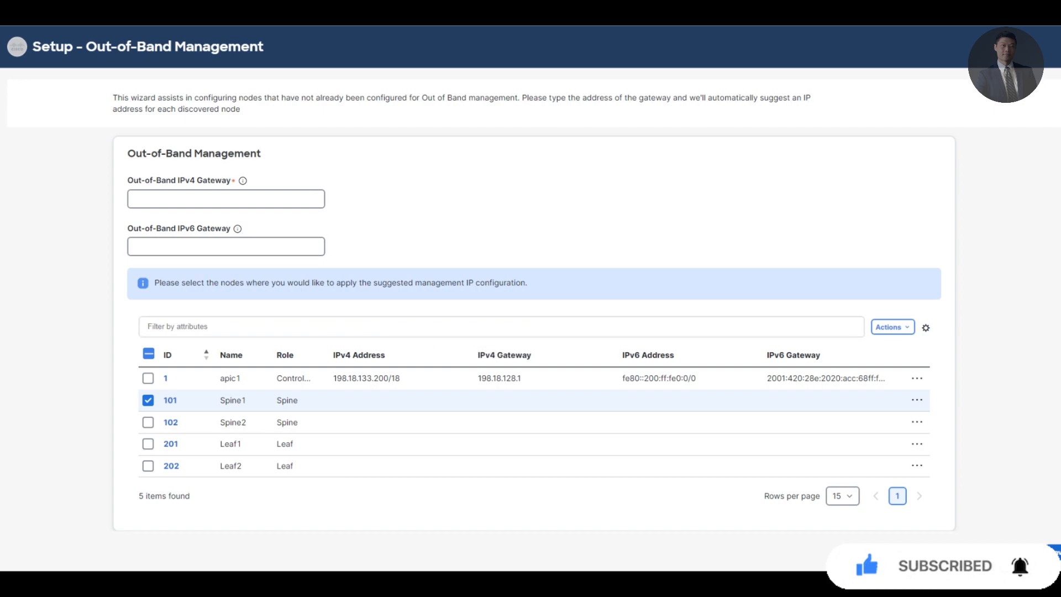
{"action": "left_click", "coordinate": [226, 199]}
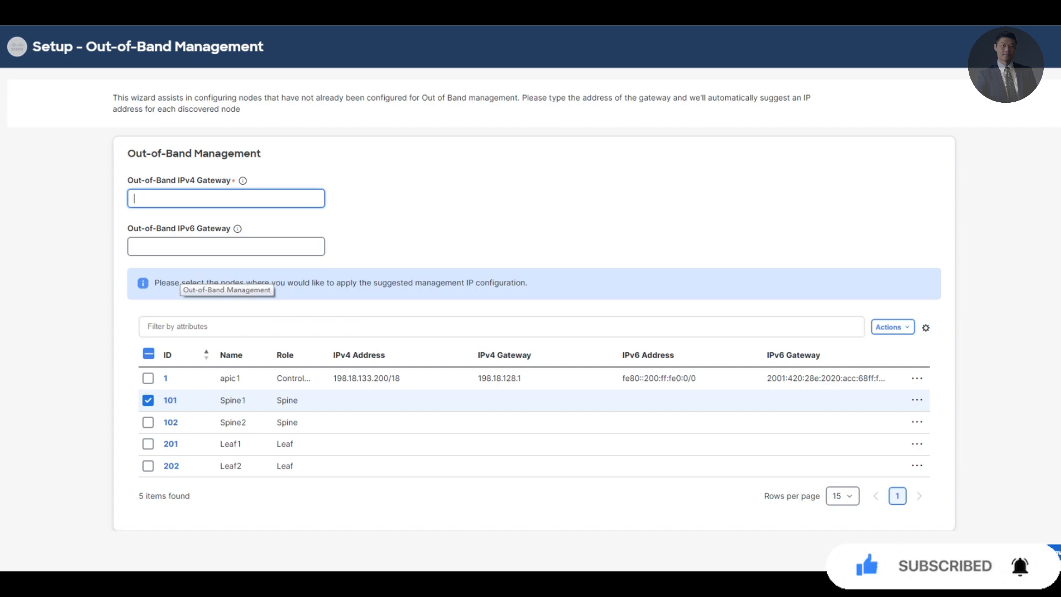
{"action": "type", "text": "192.1"}
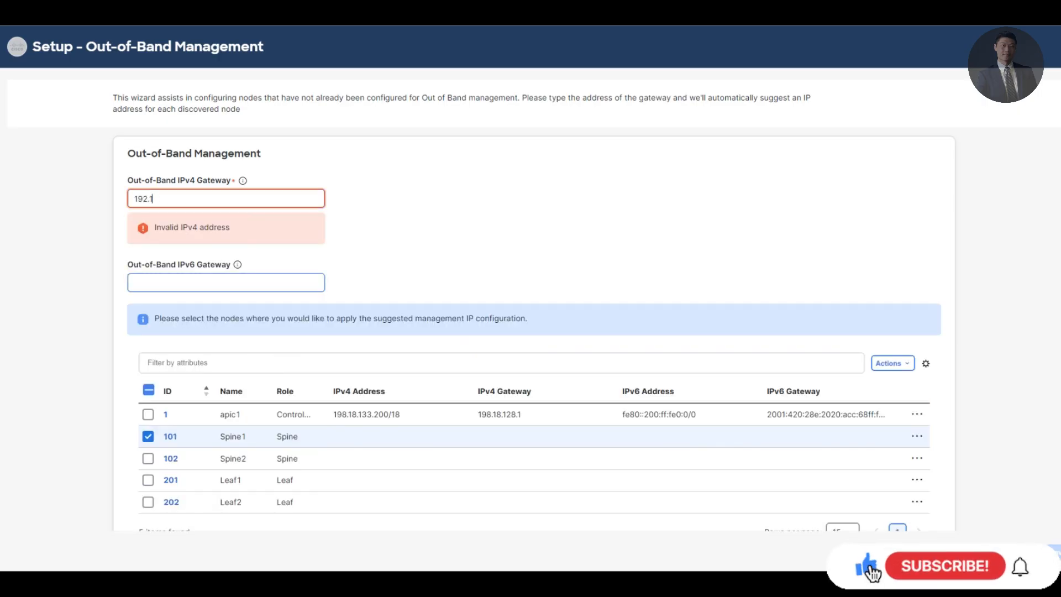
{"action": "type", "text": "68"}
{"action": "key", "text": "BackSpace"}
{"action": "key", "text": "BackSpace"}
{"action": "key", "text": "BackSpace"}
{"action": "key", "text": "BackSpace"}
{"action": "key", "text": "BackSpace"}
{"action": "key", "text": "BackSpace"}
{"action": "key", "text": "BackSpace"}
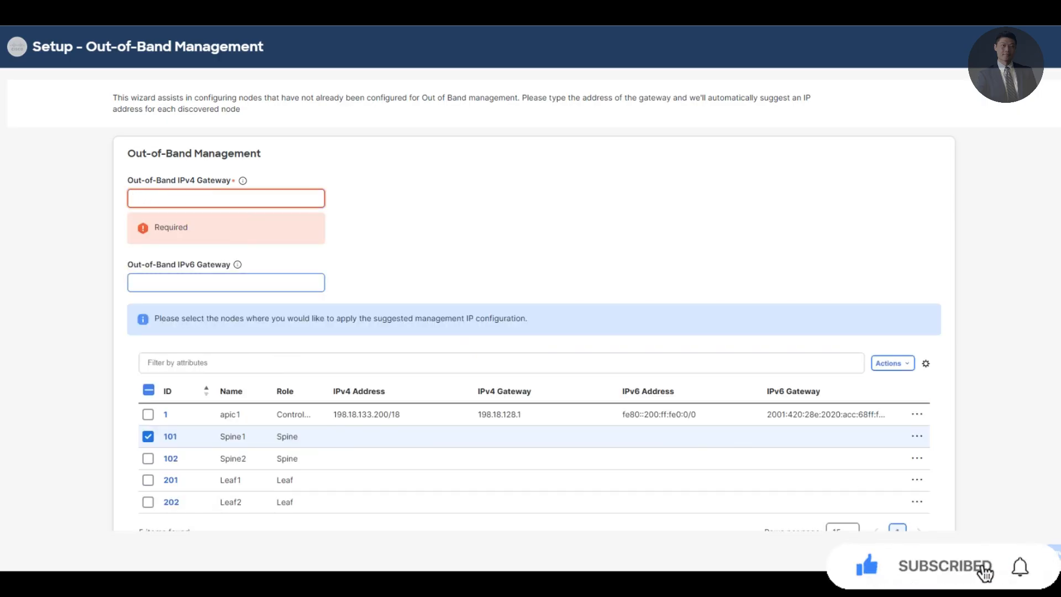
- Set the out-of-band IPv4 gateway to 198.18.128.1/18 and save the management configuration
{"action": "type", "text": "198"}
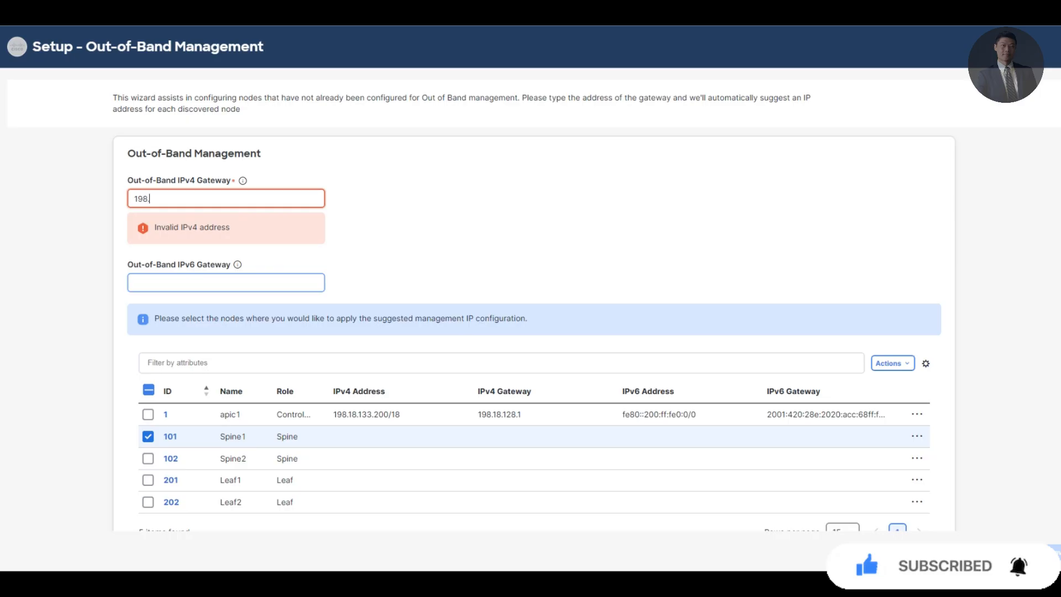
{"action": "type", "text": ".18.128.1"}
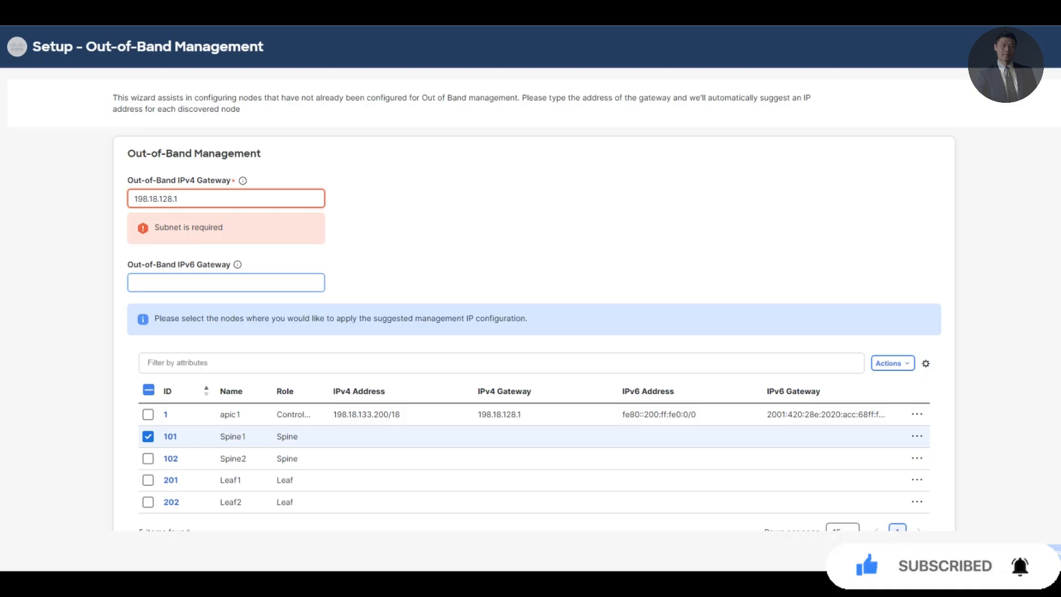
{"action": "type", "text": "/18"}
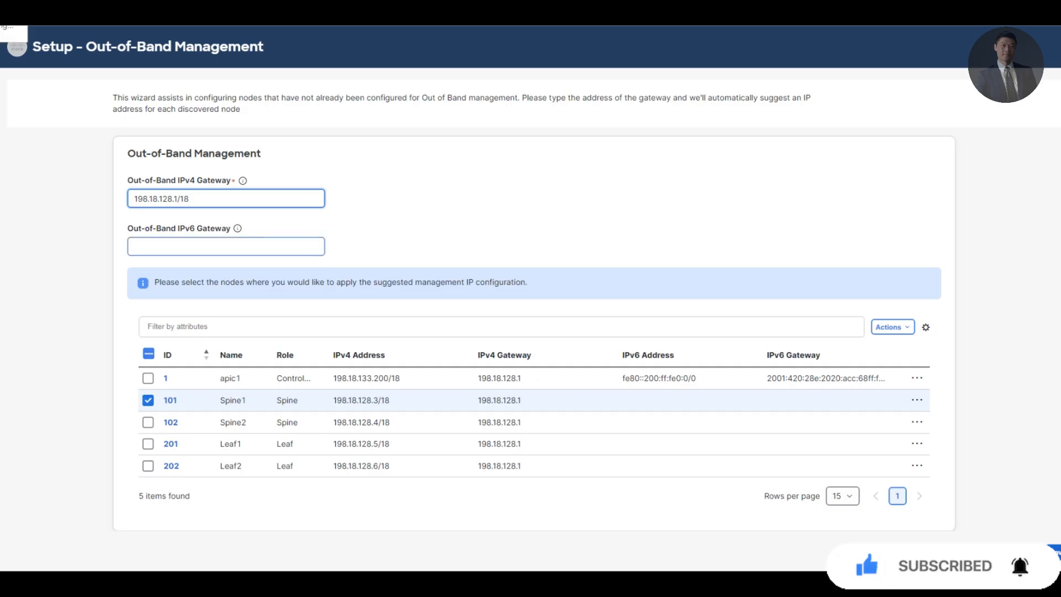
{"action": "left_click", "coordinate": [276, 246]}
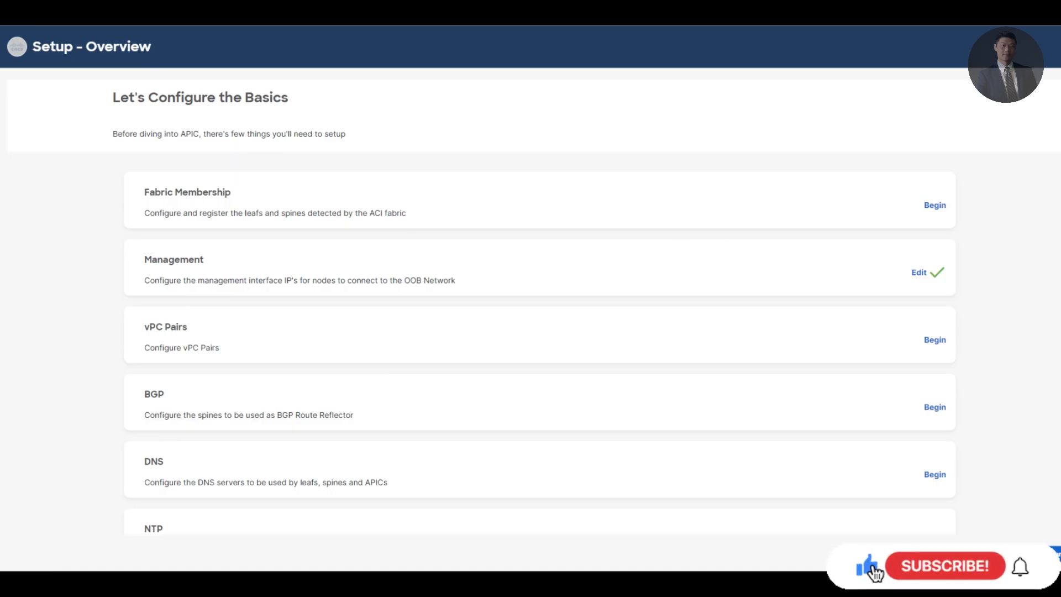
- Start a new vPC leaf switch pair with the name Leaf1_2 and vPC ID 1
{"action": "left_click", "coordinate": [935, 340]}
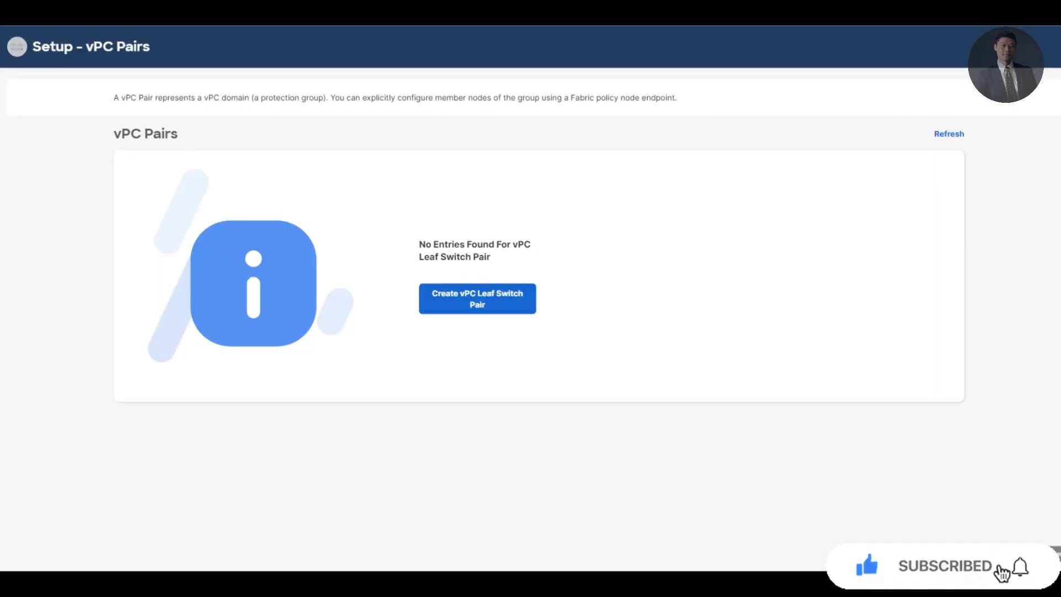
{"action": "left_click", "coordinate": [477, 299]}
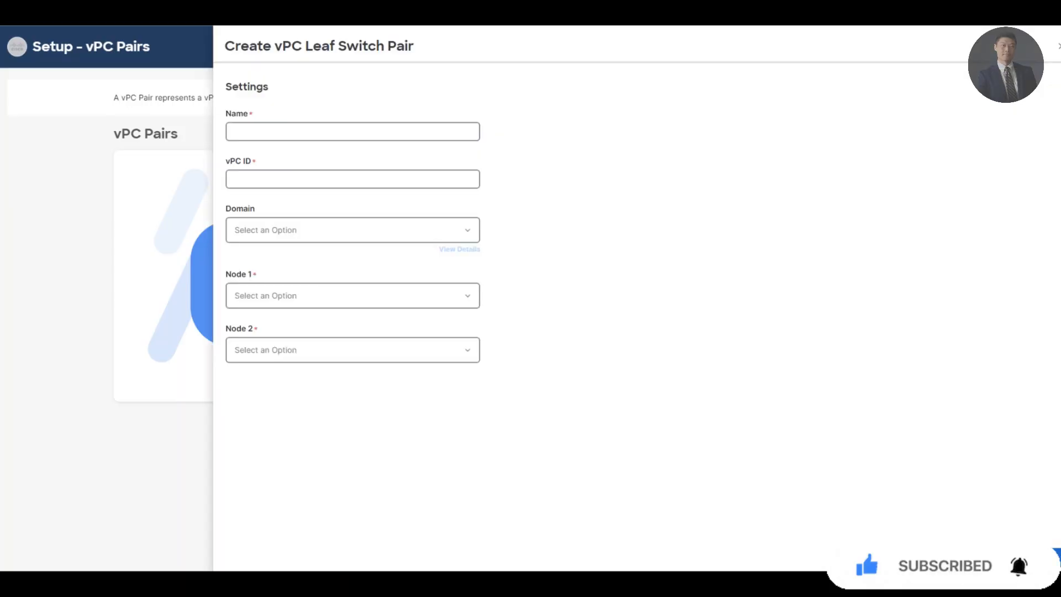
{"action": "left_click", "coordinate": [352, 132]}
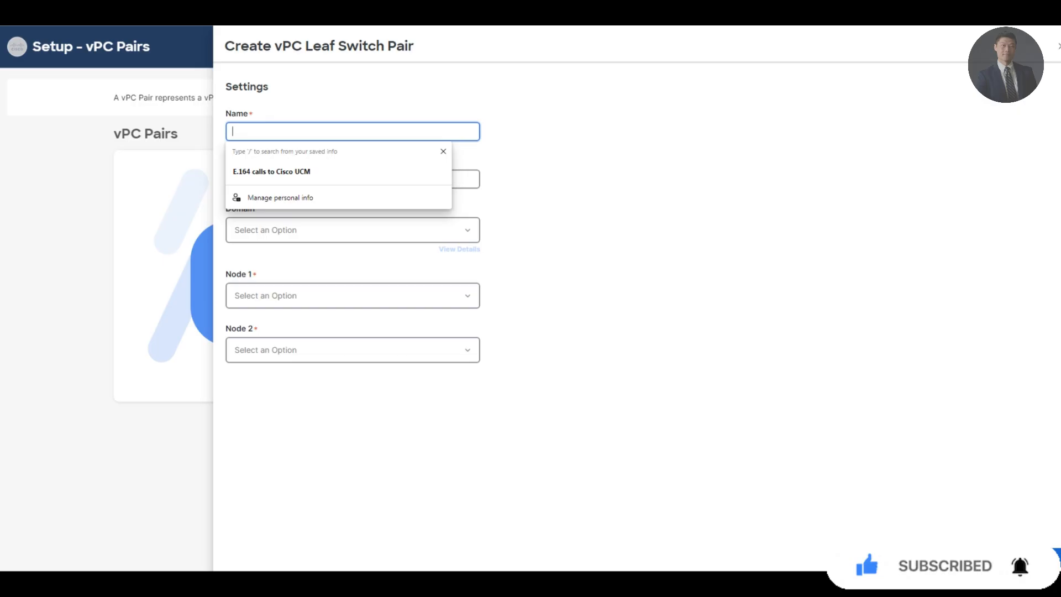
{"action": "left_click", "coordinate": [1046, 558]}
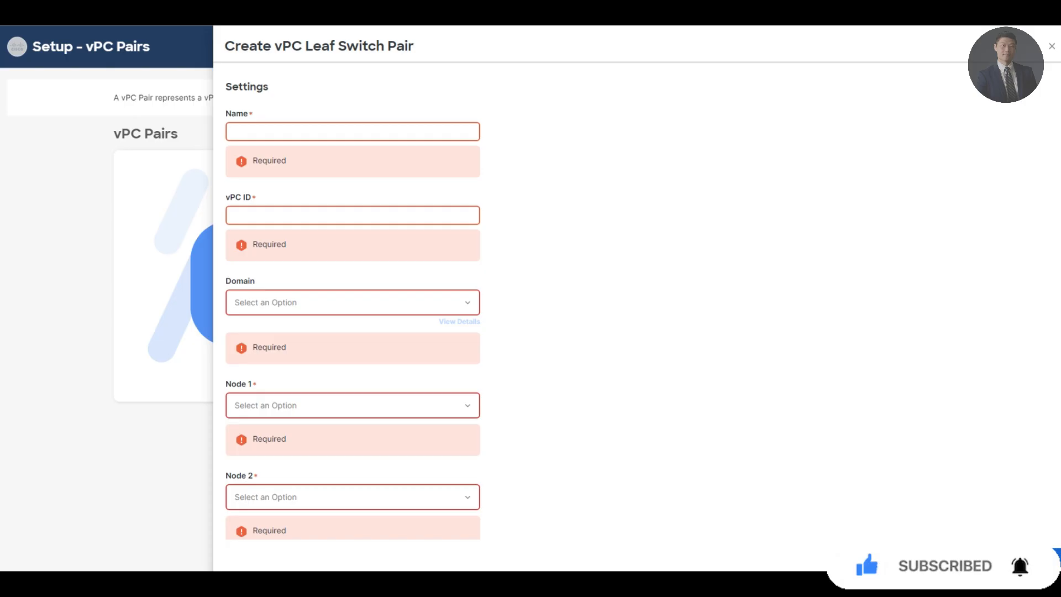
{"action": "left_click", "coordinate": [353, 132]}
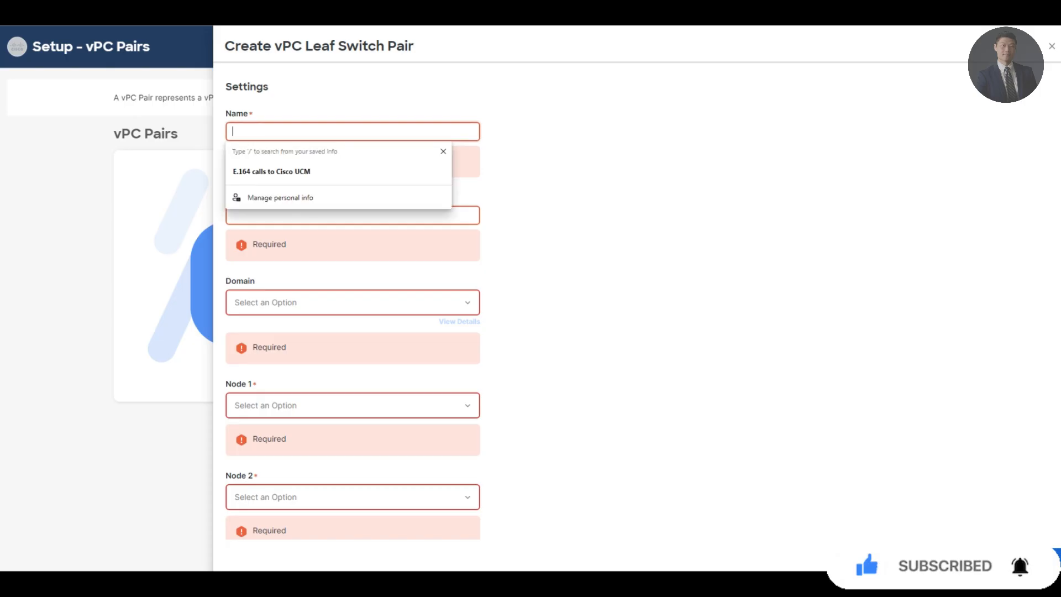
{"action": "type", "text": "Leaf1_2"}
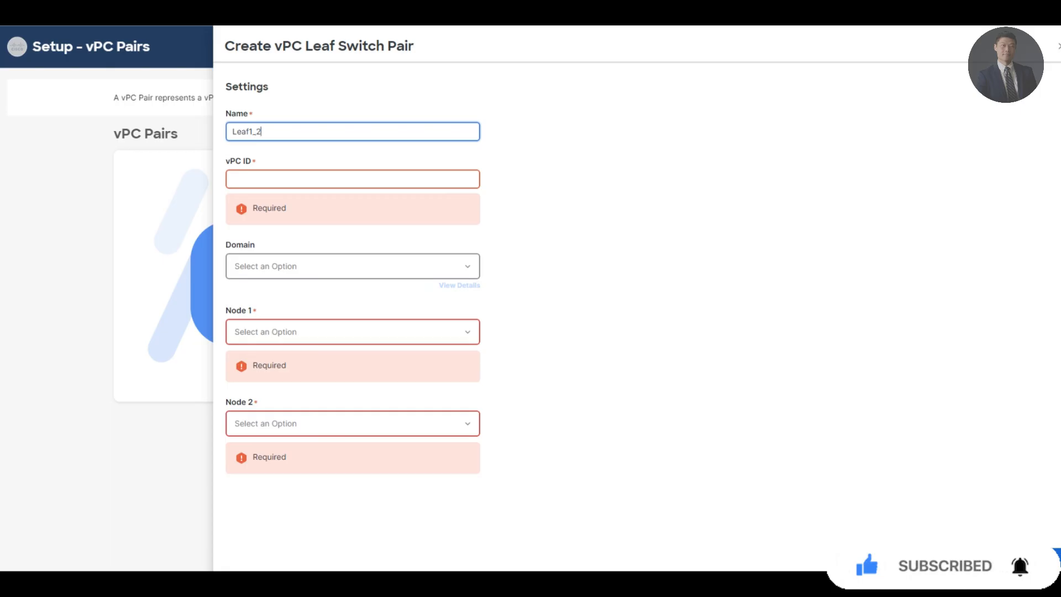
{"action": "key", "text": "Tab"}
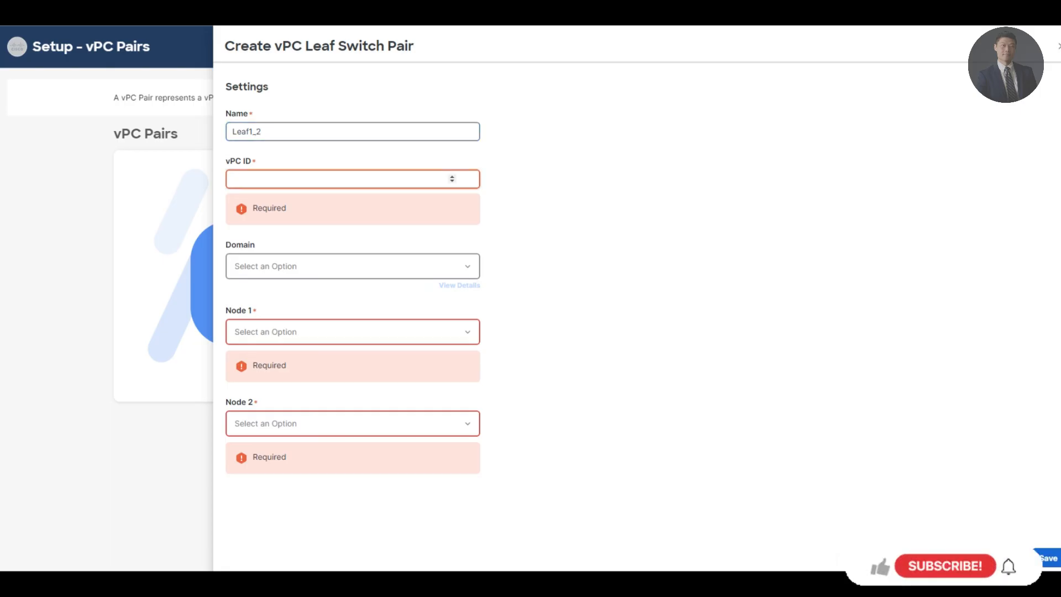
{"action": "type", "text": "1"}
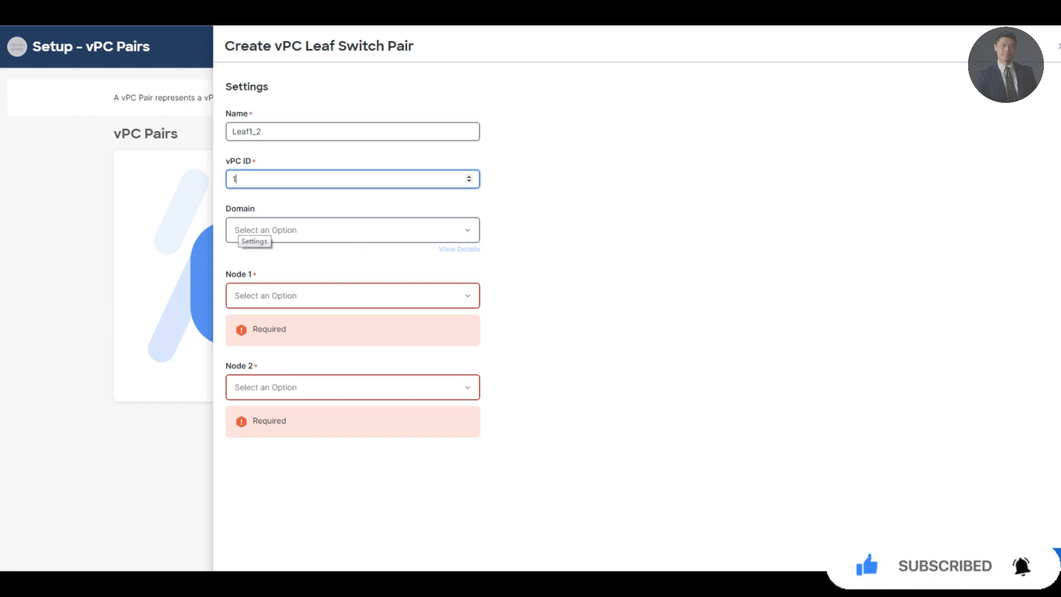
- Assign 201 as Node 1 and 202 as Node 2 of the vPC pair and save it
{"action": "left_click", "coordinate": [332, 296]}
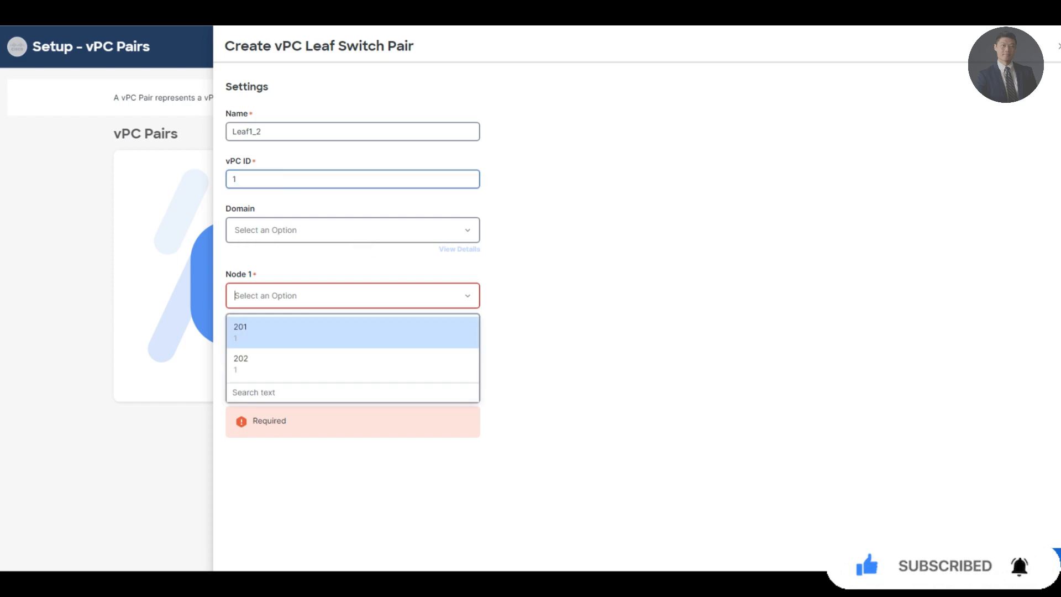
{"action": "left_click", "coordinate": [332, 331]}
{"action": "left_click", "coordinate": [331, 350]}
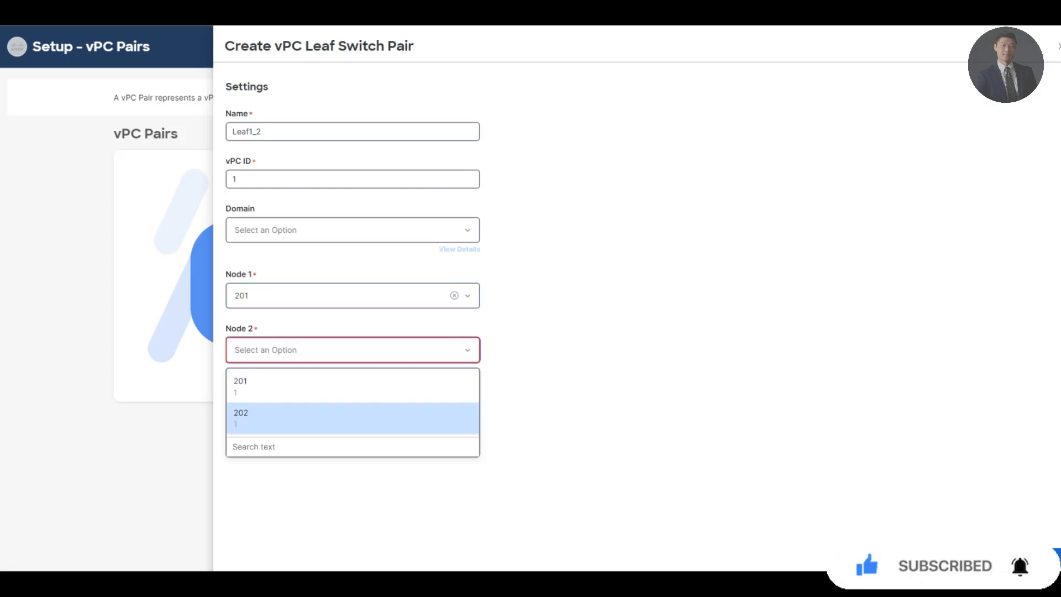
{"action": "left_click", "coordinate": [331, 418]}
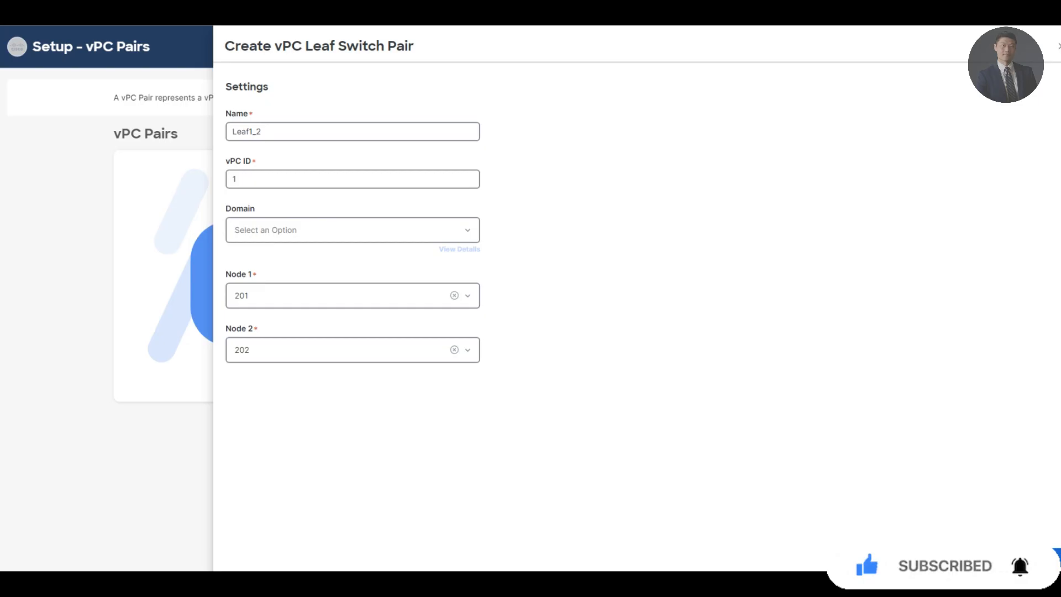
{"action": "left_click", "coordinate": [1048, 558]}
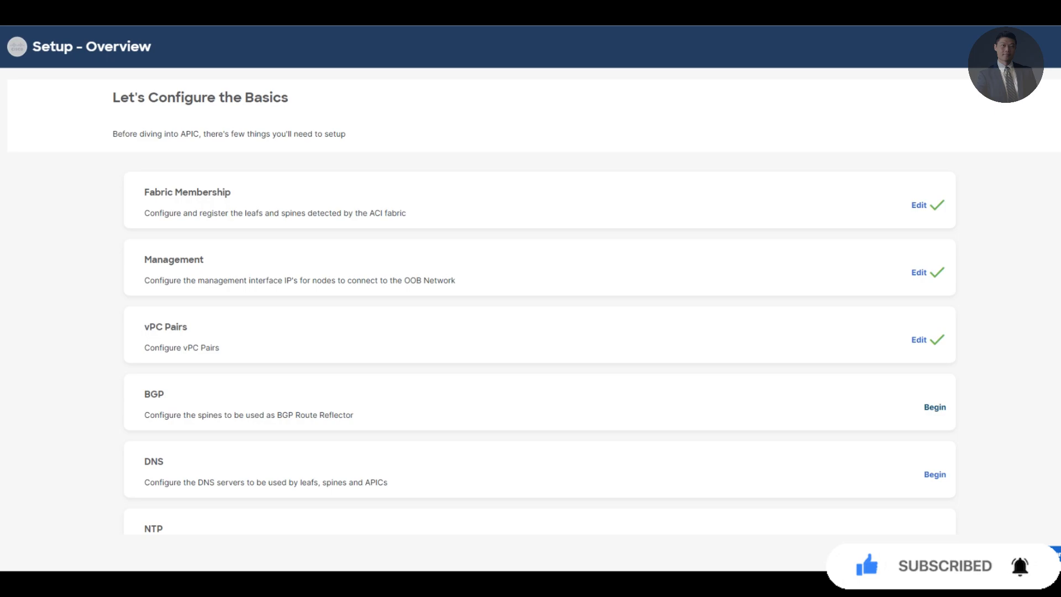
- Configure Spine1 and Spine2 as BGP route reflectors with autonomous system number 65000 and save
{"action": "left_click", "coordinate": [934, 407]}
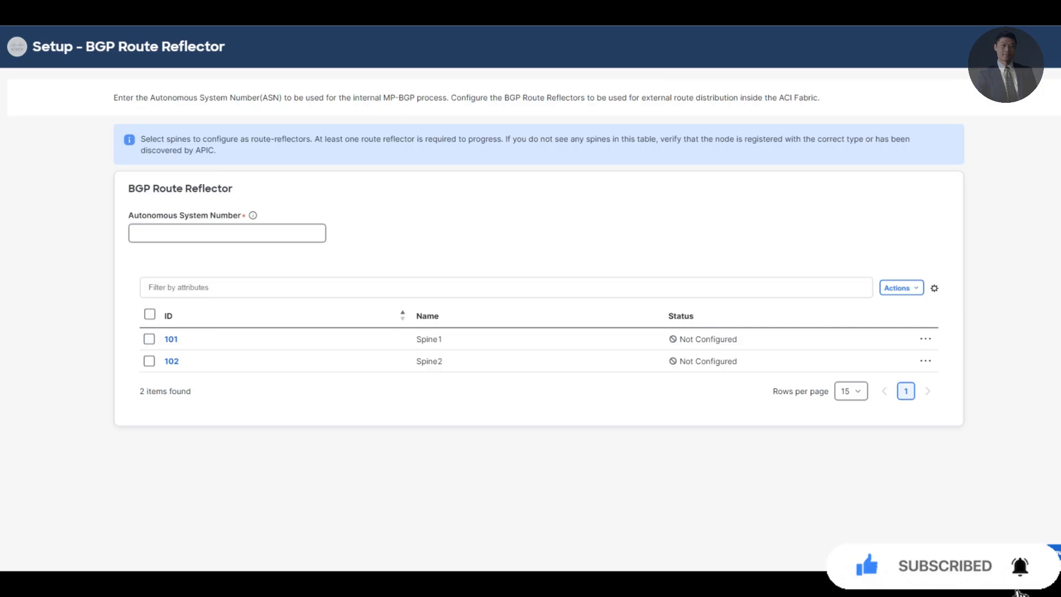
{"action": "left_click", "coordinate": [149, 314]}
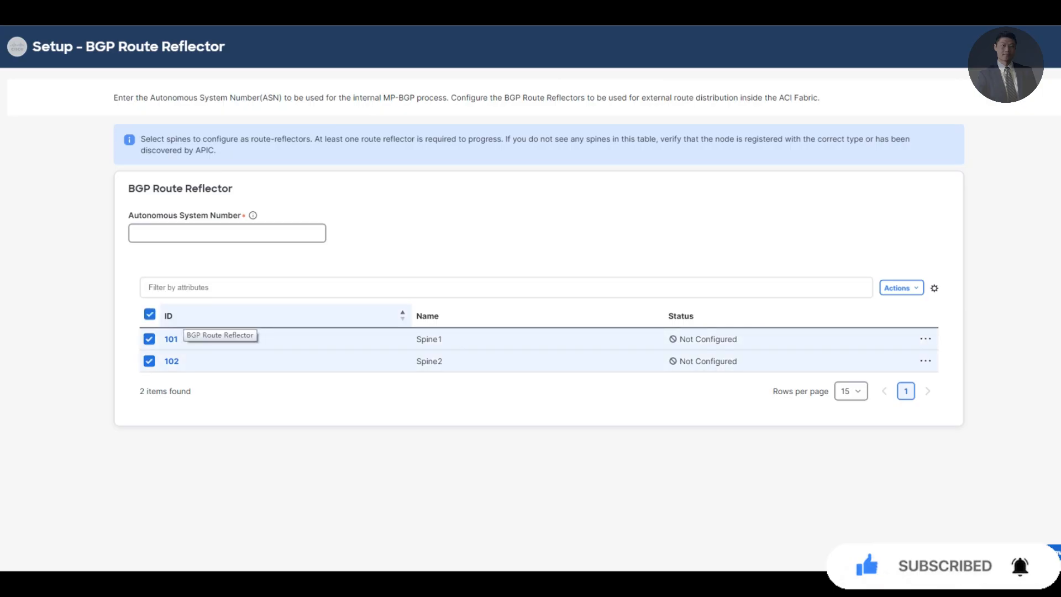
{"action": "left_click", "coordinate": [203, 233]}
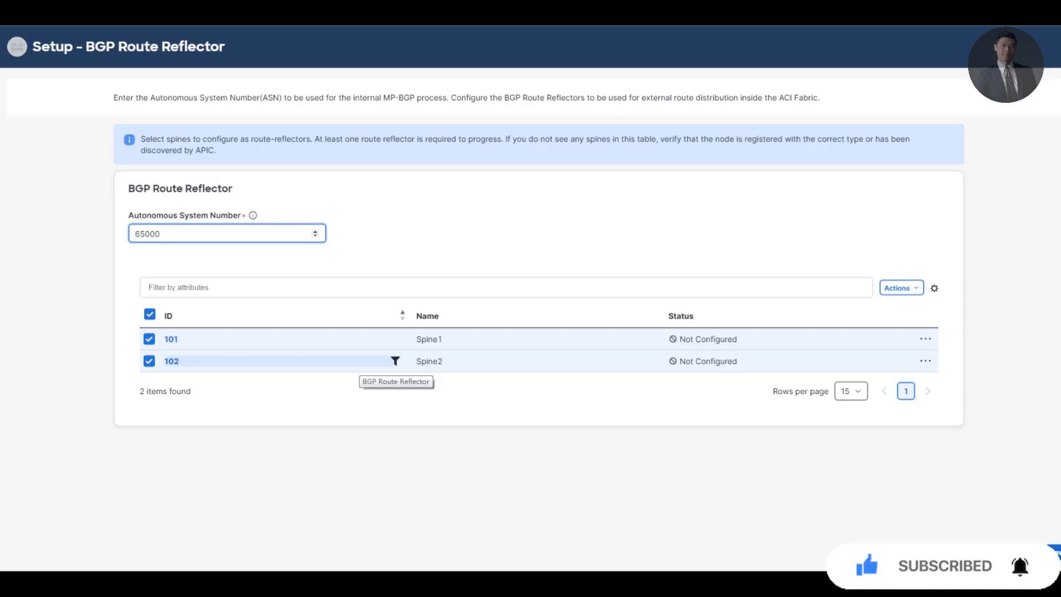
{"action": "left_click", "coordinate": [1056, 552]}
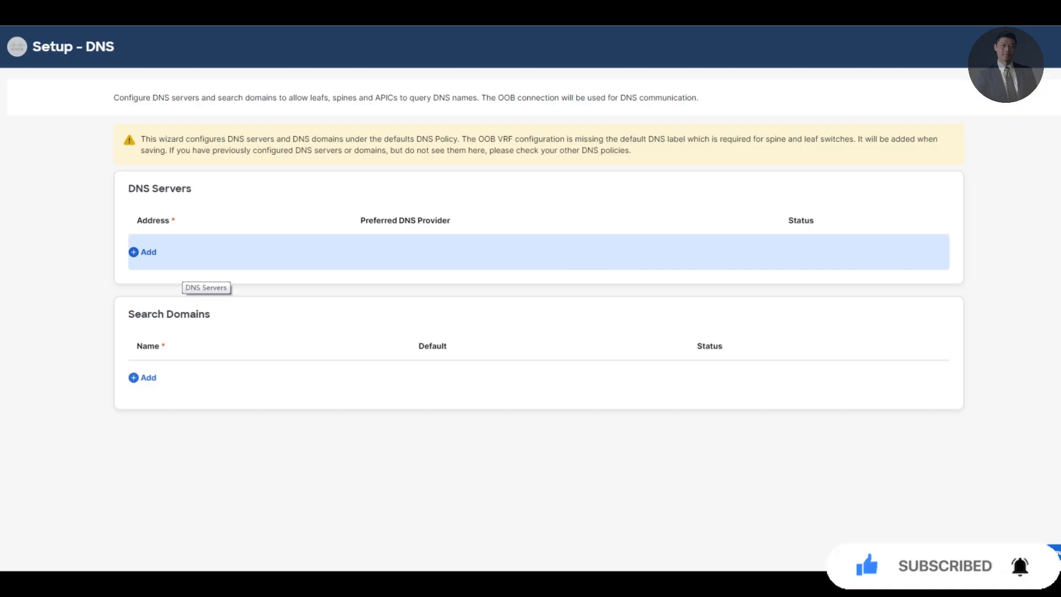
- Add the DNS server 198.18.133.1 as the preferred DNS provider
{"action": "left_click", "coordinate": [182, 260]}
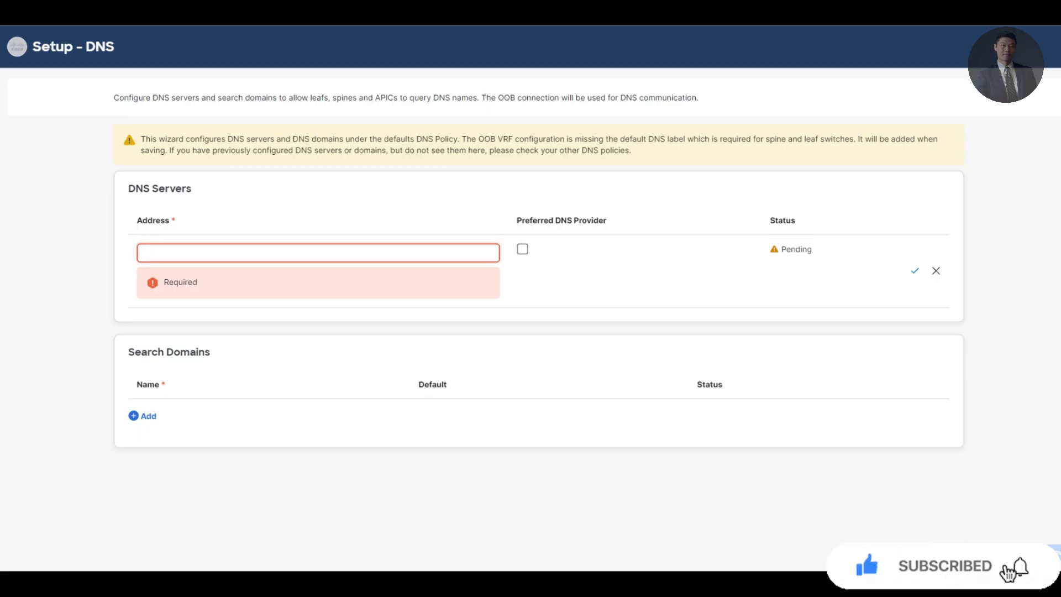
{"action": "type", "text": "198.18.133.1"}
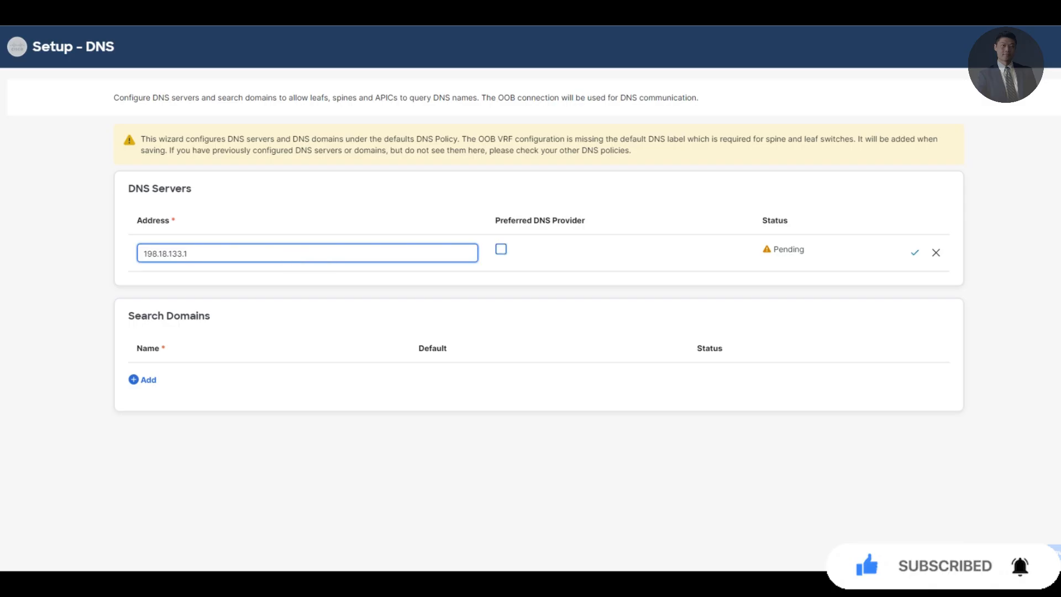
{"action": "left_click", "coordinate": [501, 249]}
{"action": "left_click", "coordinate": [914, 252]}
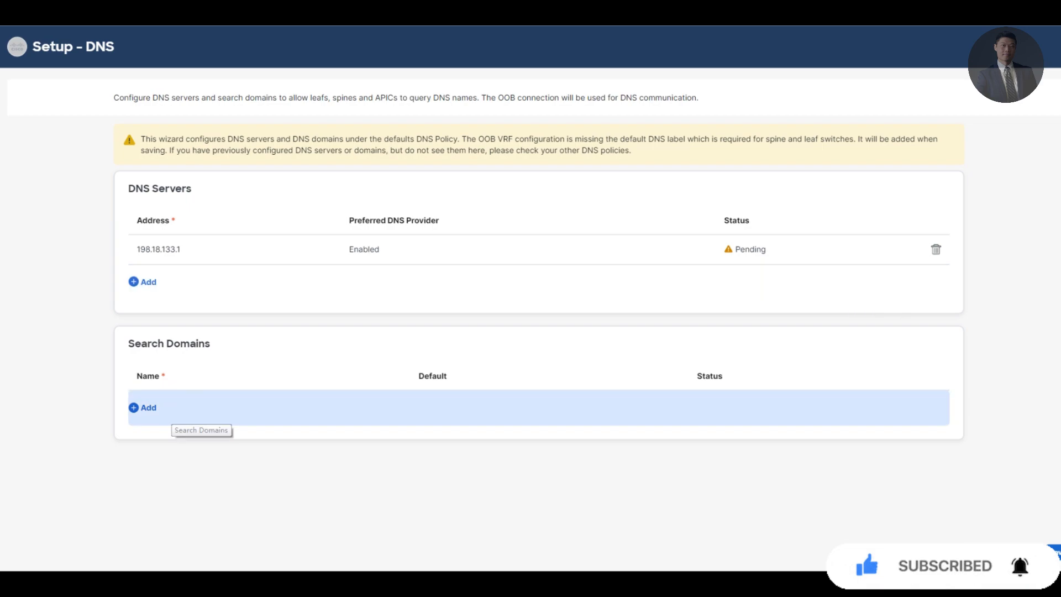
- Add corp.pseudoco.com as the default search domain and save the DNS configuration
{"action": "left_click", "coordinate": [157, 408]}
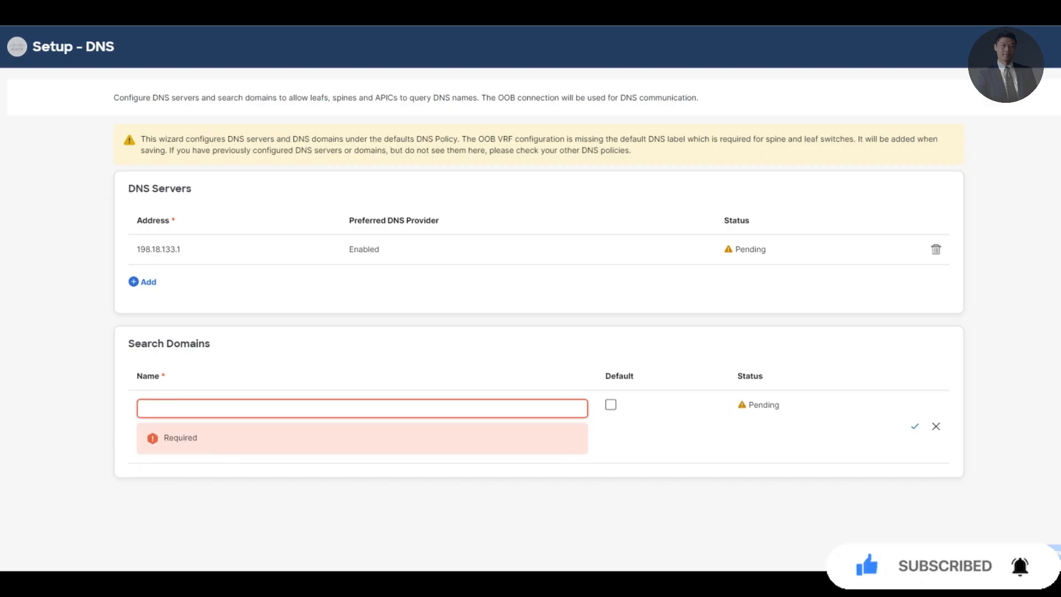
{"action": "type", "text": "corp.pseudoco.com"}
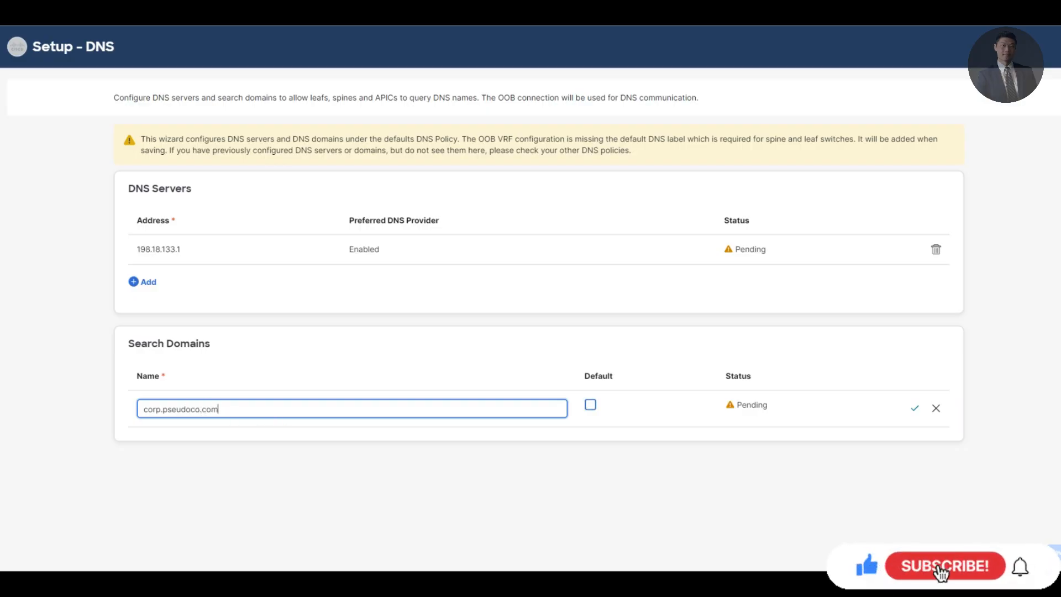
{"action": "left_click", "coordinate": [914, 408]}
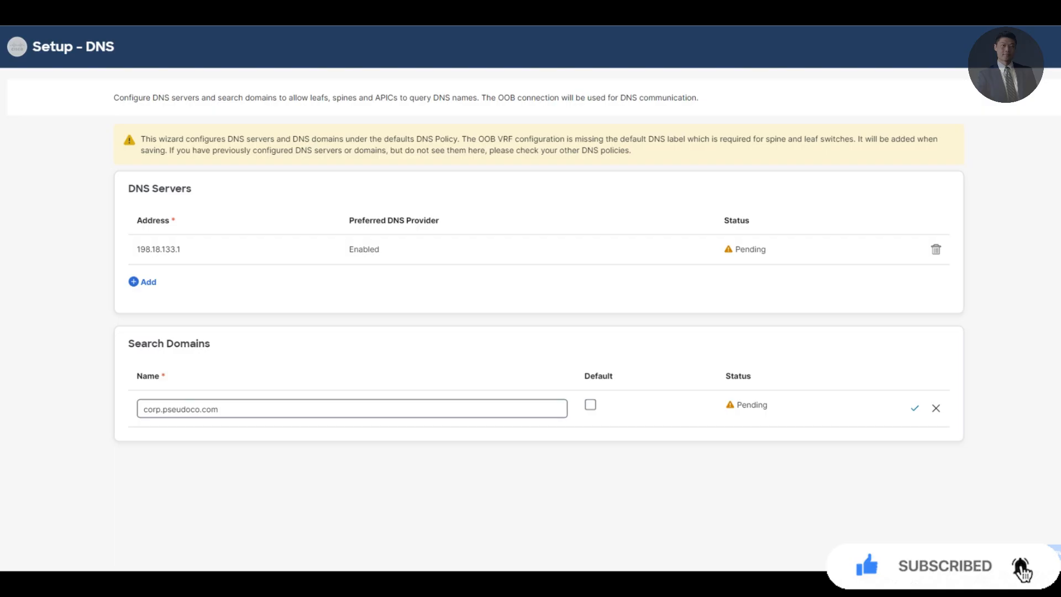
{"action": "left_click", "coordinate": [590, 405]}
{"action": "left_click", "coordinate": [914, 408]}
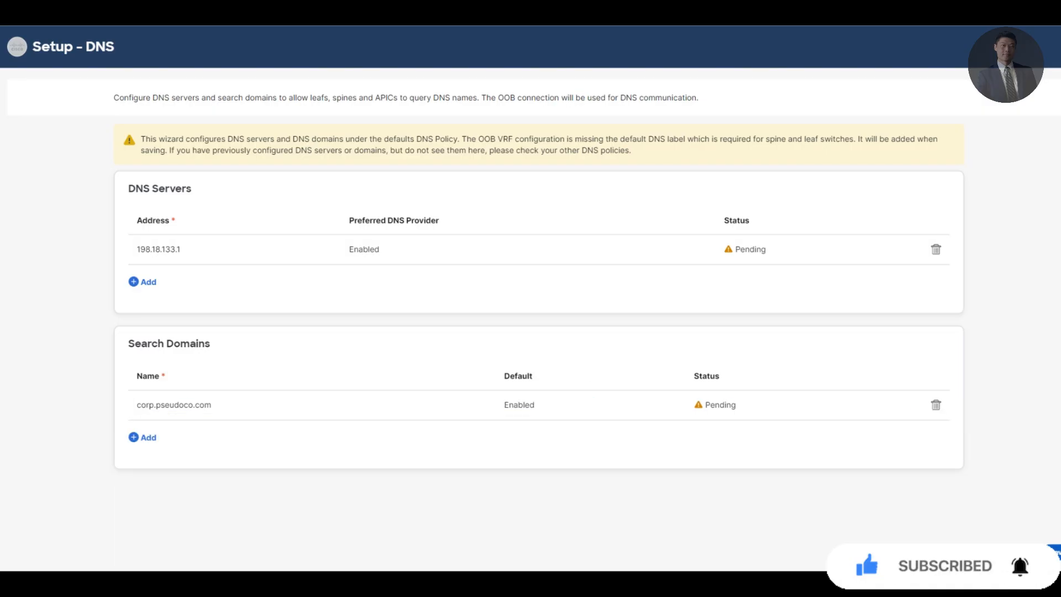
{"action": "left_click", "coordinate": [1032, 553]}
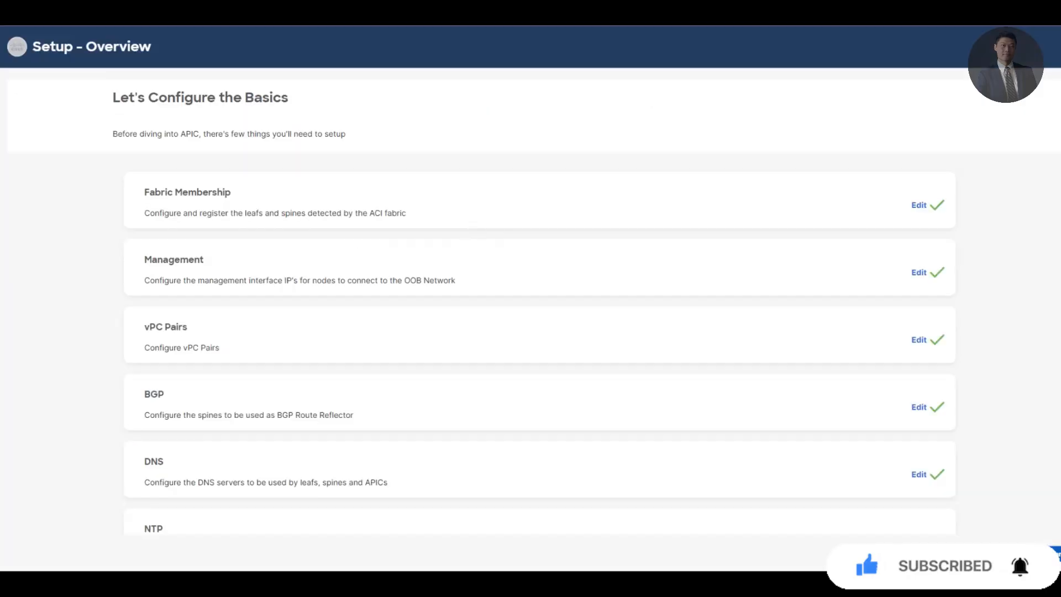
- Add the preferred NTP server 198.18.128.1 in the NTP setup, keeping the Local display format and Coordinated Universal Time
{"action": "scroll", "coordinate": [539, 332], "scroll_direction": "down", "scroll_amount": 3}
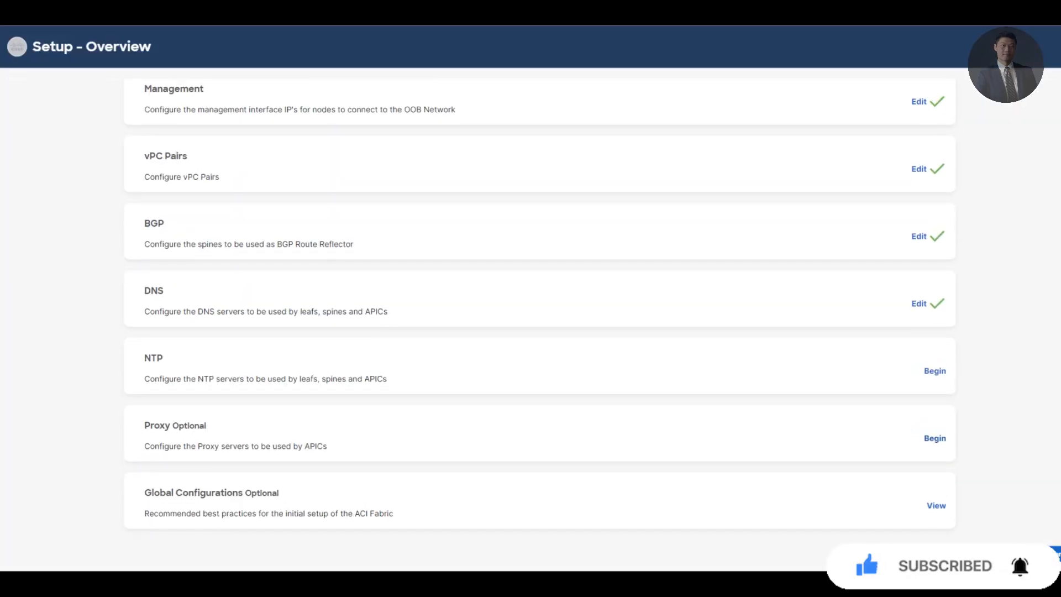
{"action": "left_click", "coordinate": [934, 370]}
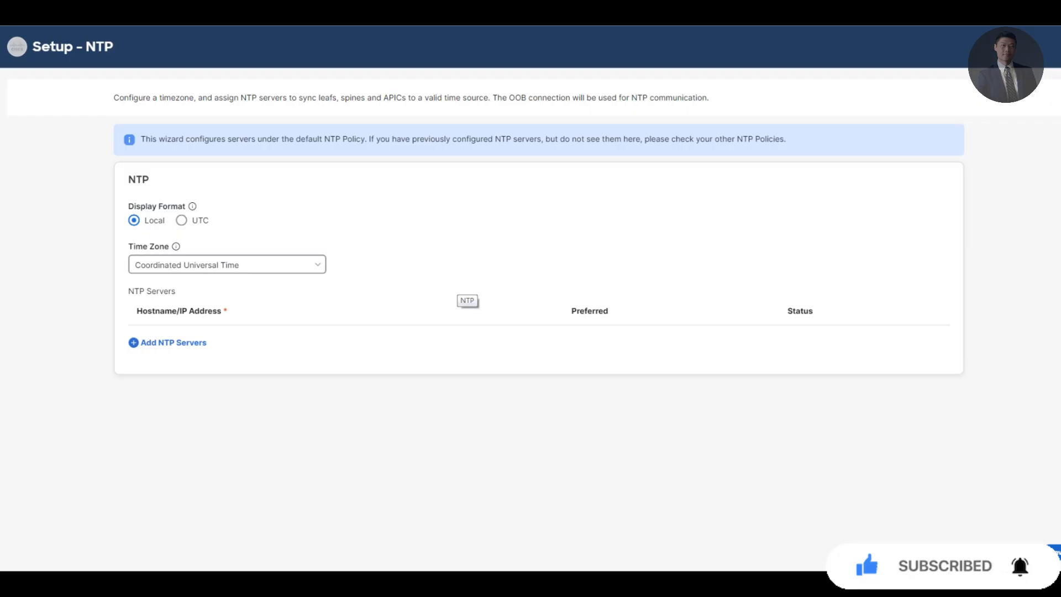
{"action": "left_click", "coordinate": [173, 343]}
{"action": "left_click", "coordinate": [177, 343]}
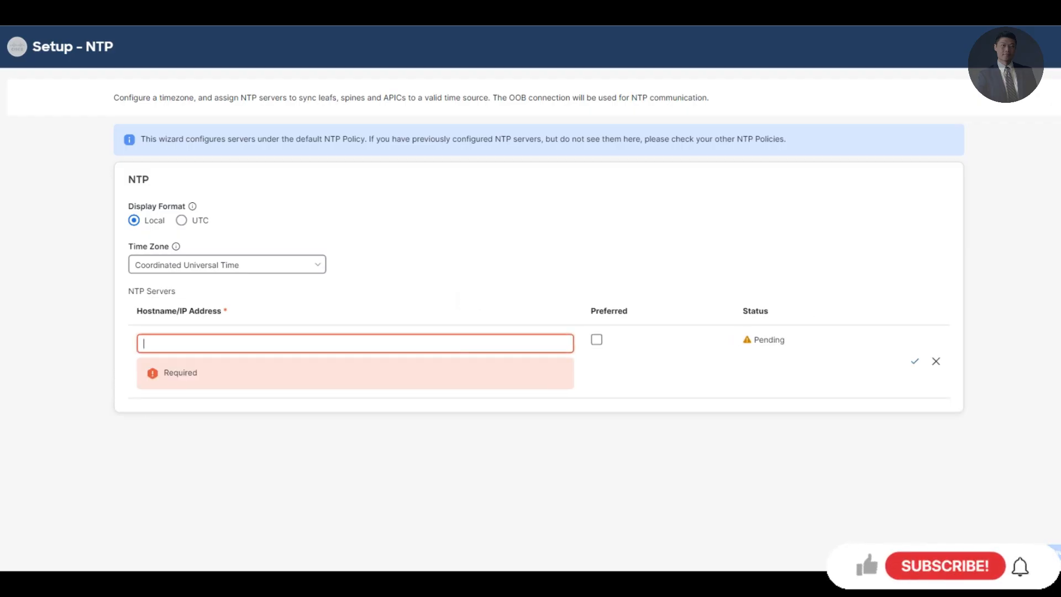
{"action": "type", "text": "198.18"}
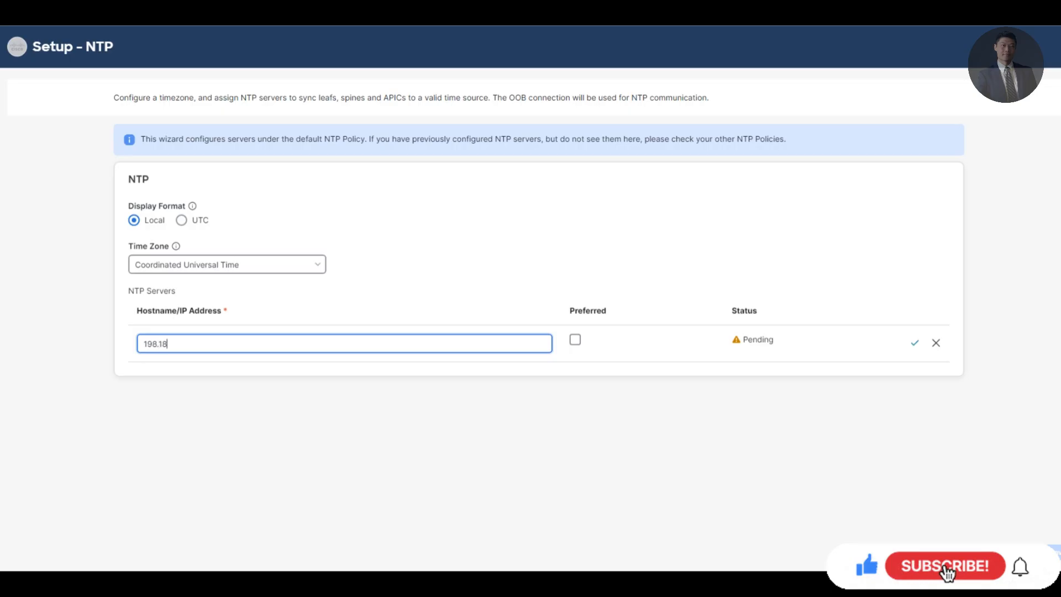
{"action": "type", "text": ".128.1"}
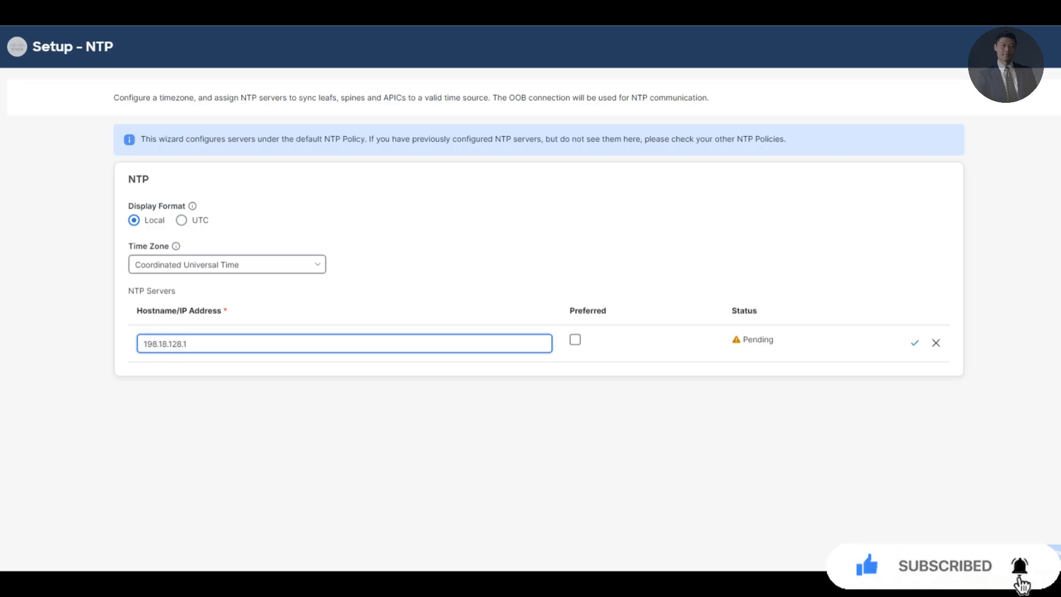
{"action": "left_click", "coordinate": [575, 339]}
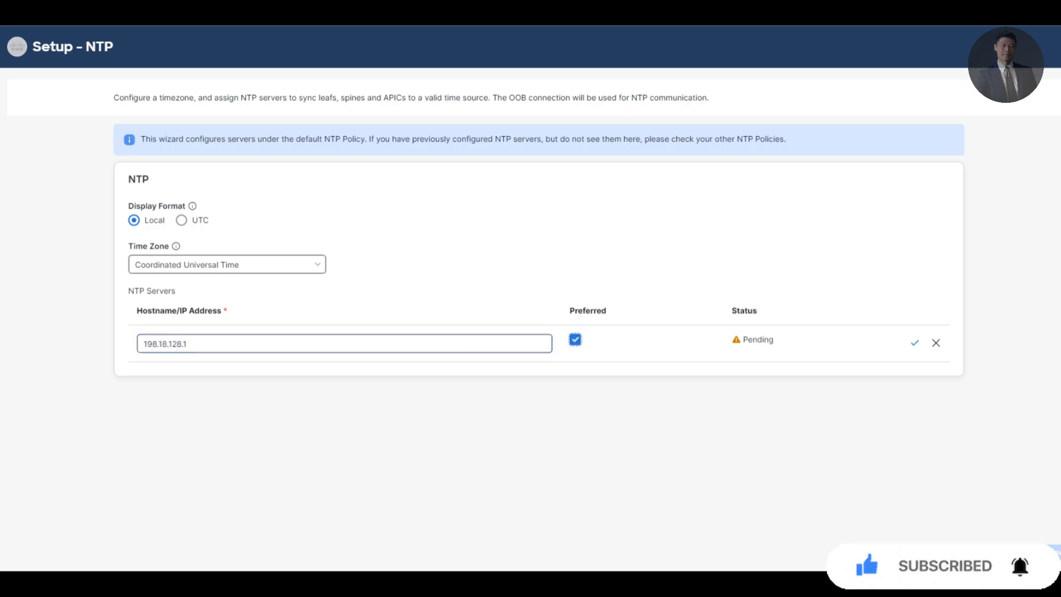
{"action": "left_click", "coordinate": [914, 343]}
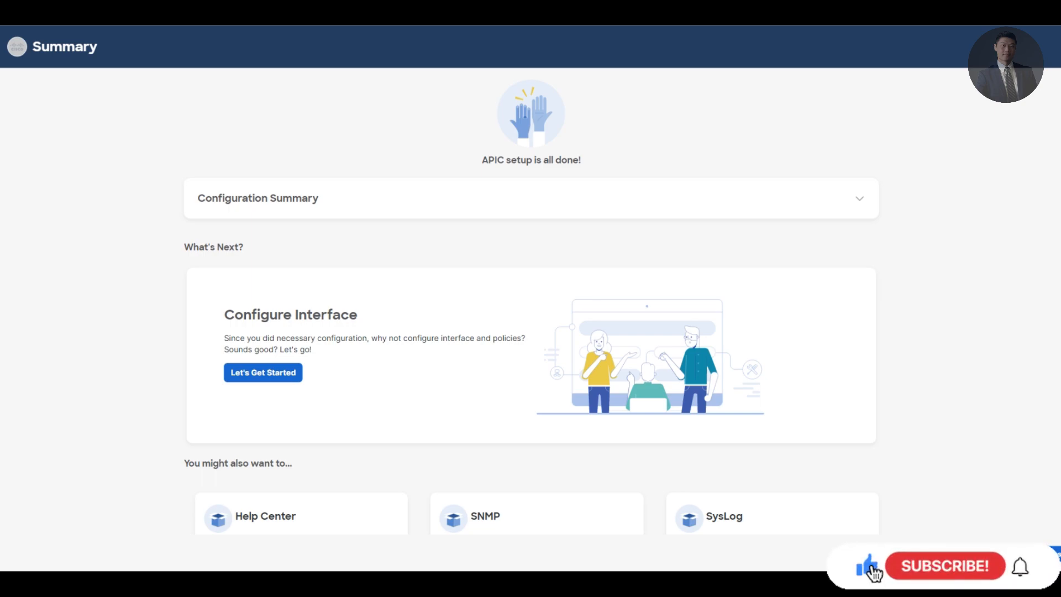
- Review the configuration summary of the completed APIC setup and the registered nodes listed under the fabric inventory's Fabric Membership
{"action": "left_click", "coordinate": [859, 198]}
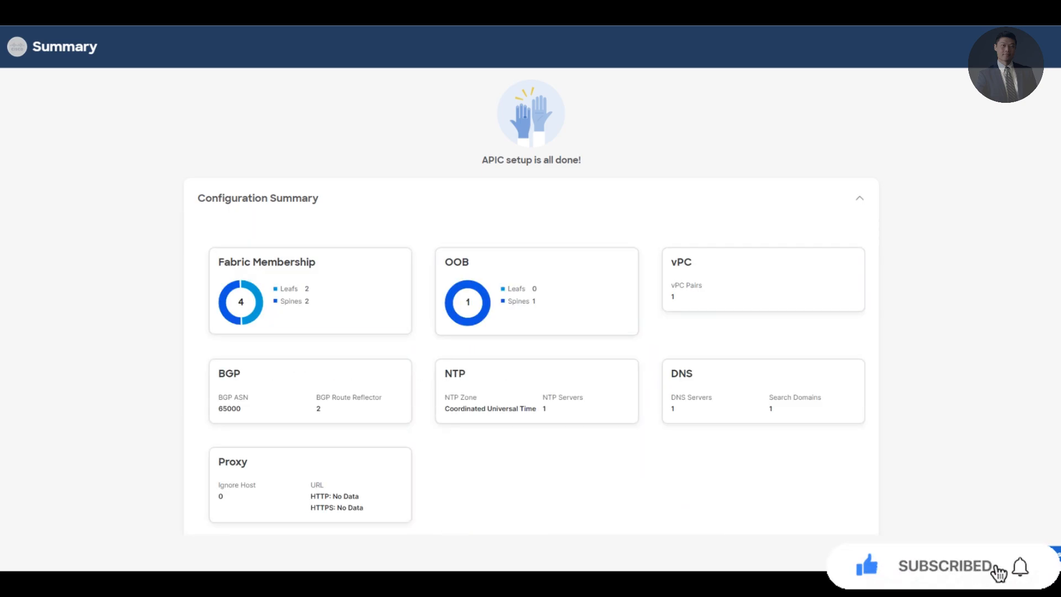
{"action": "scroll", "coordinate": [531, 321], "scroll_direction": "down", "scroll_amount": 1}
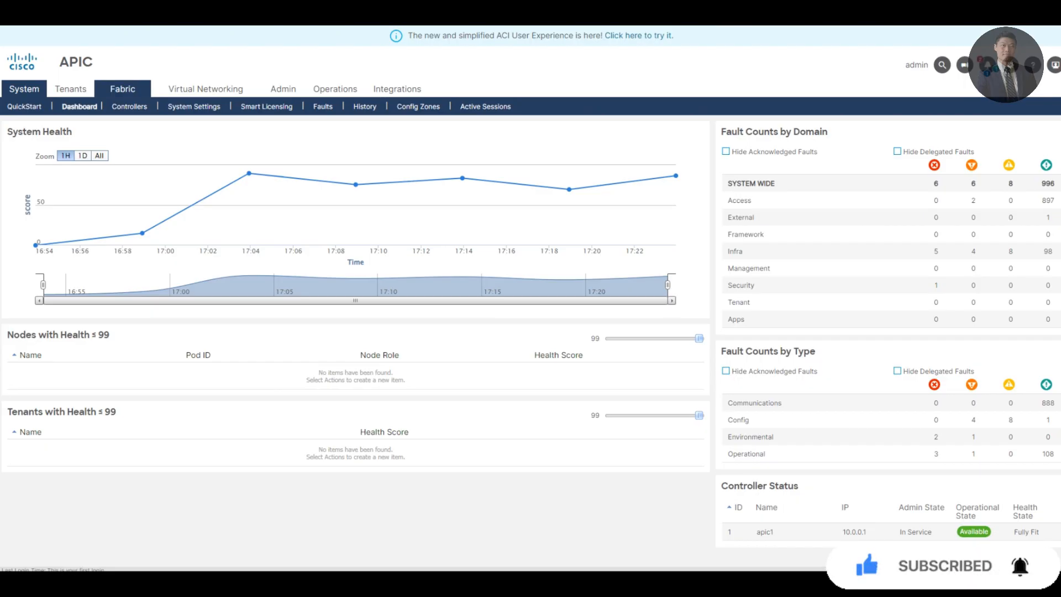
{"action": "left_click", "coordinate": [122, 89]}
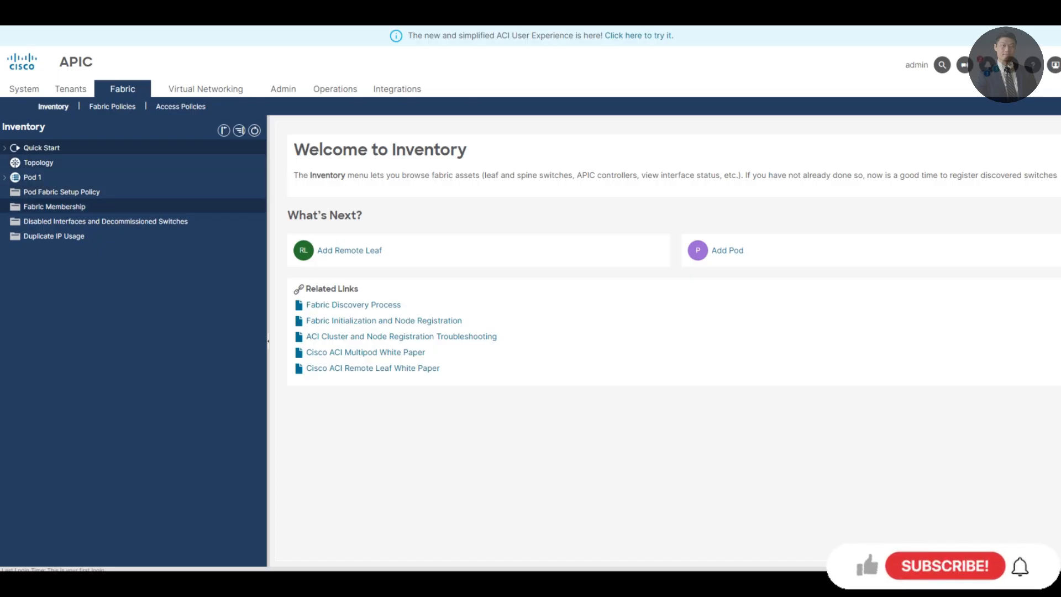
{"action": "left_click", "coordinate": [55, 206]}
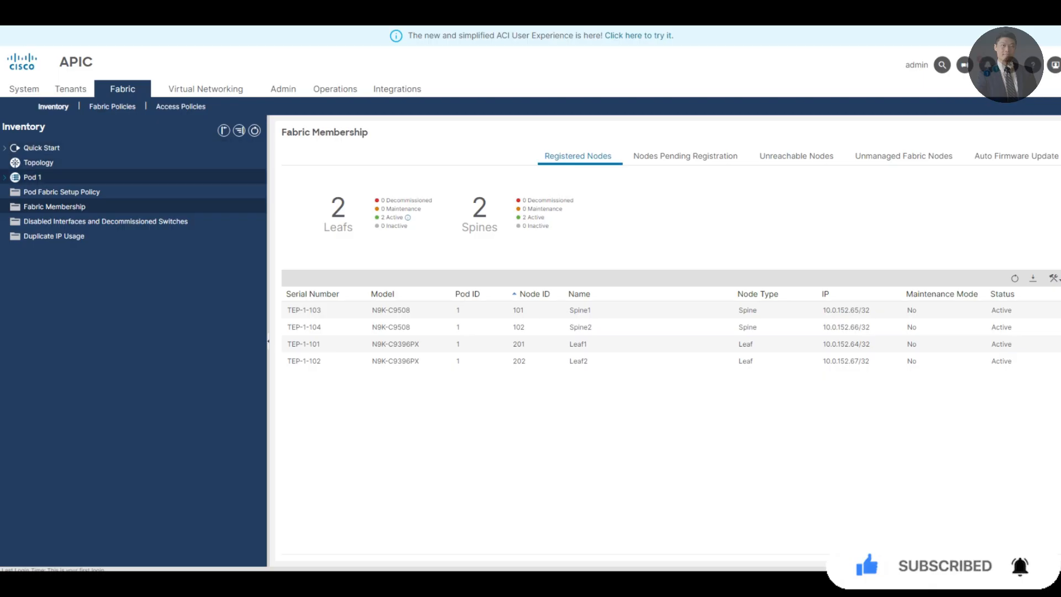
- Examine the physical interfaces of Leaf1 (Node-201) in Pod 1 of the fabric inventory
{"action": "left_click", "coordinate": [4, 178]}
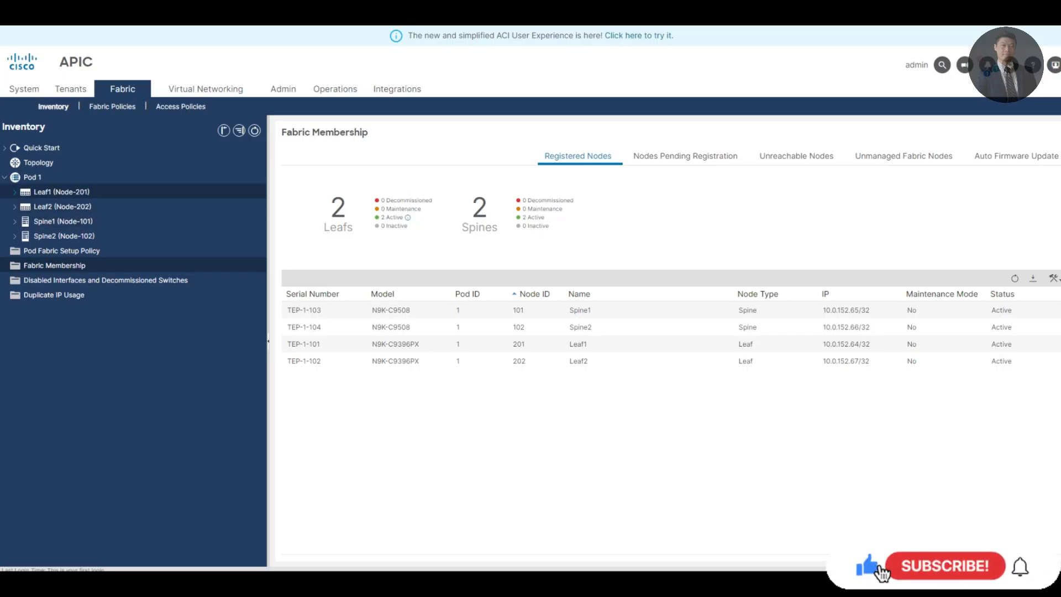
{"action": "left_click", "coordinate": [15, 192]}
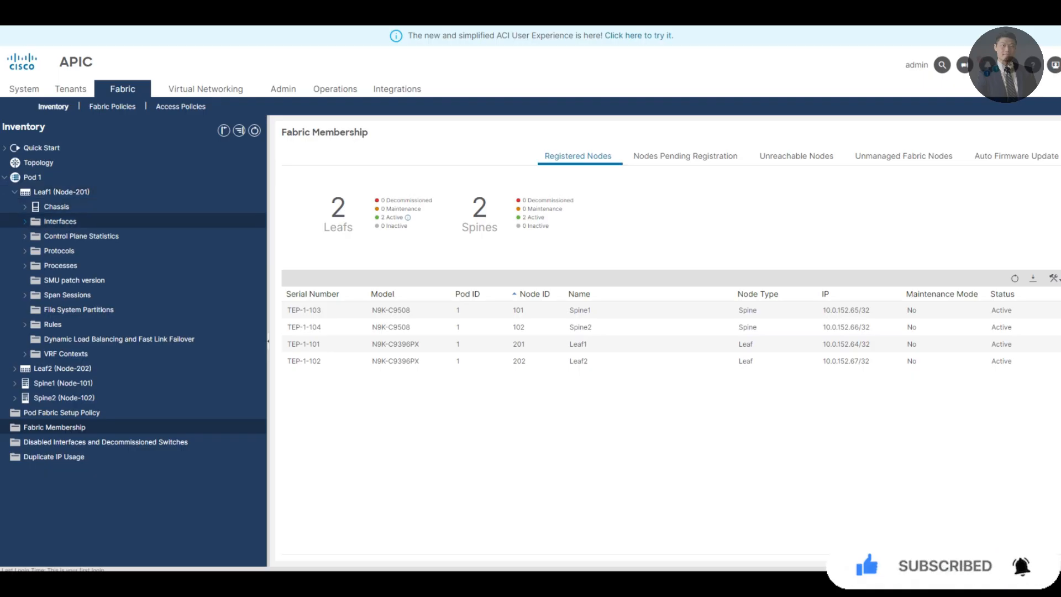
{"action": "left_click", "coordinate": [24, 221]}
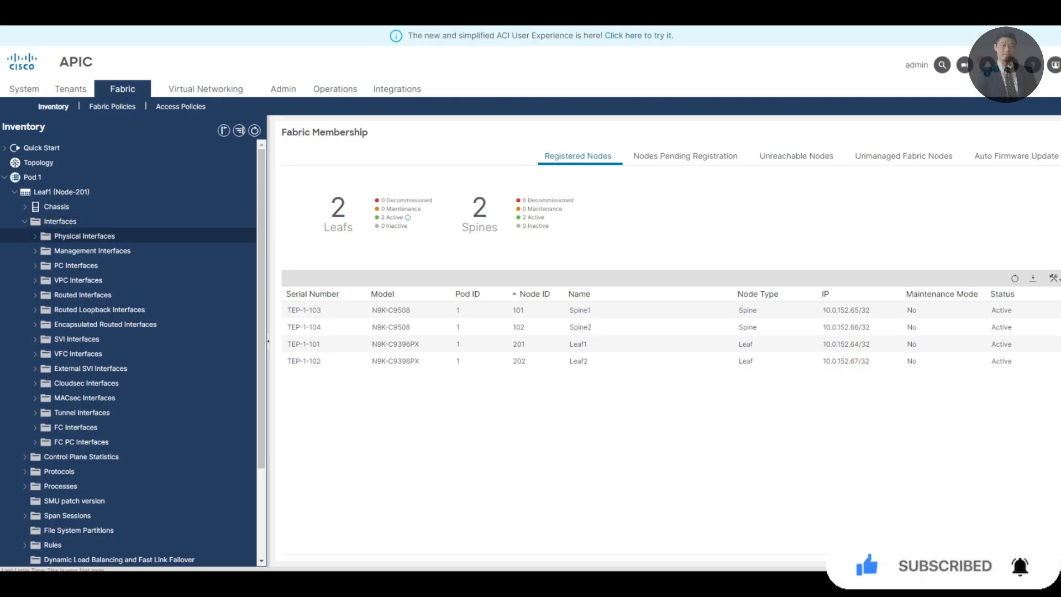
{"action": "left_click", "coordinate": [35, 236]}
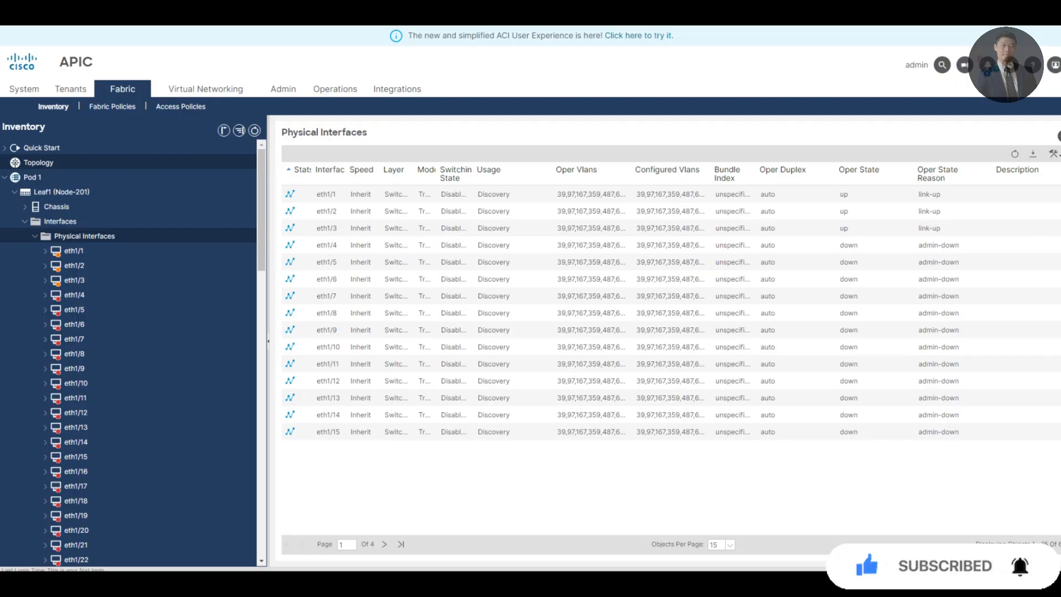
- Open the fabric's topology diagram in the inventory to examine how the switches and the controller are connected
{"action": "left_click", "coordinate": [39, 162]}
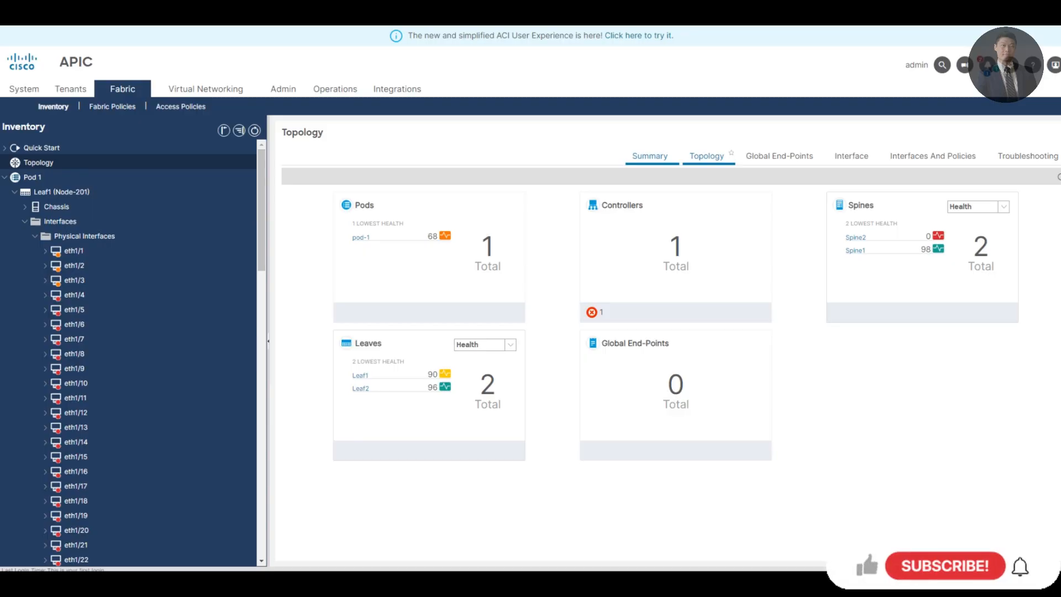
{"action": "left_click", "coordinate": [707, 156]}
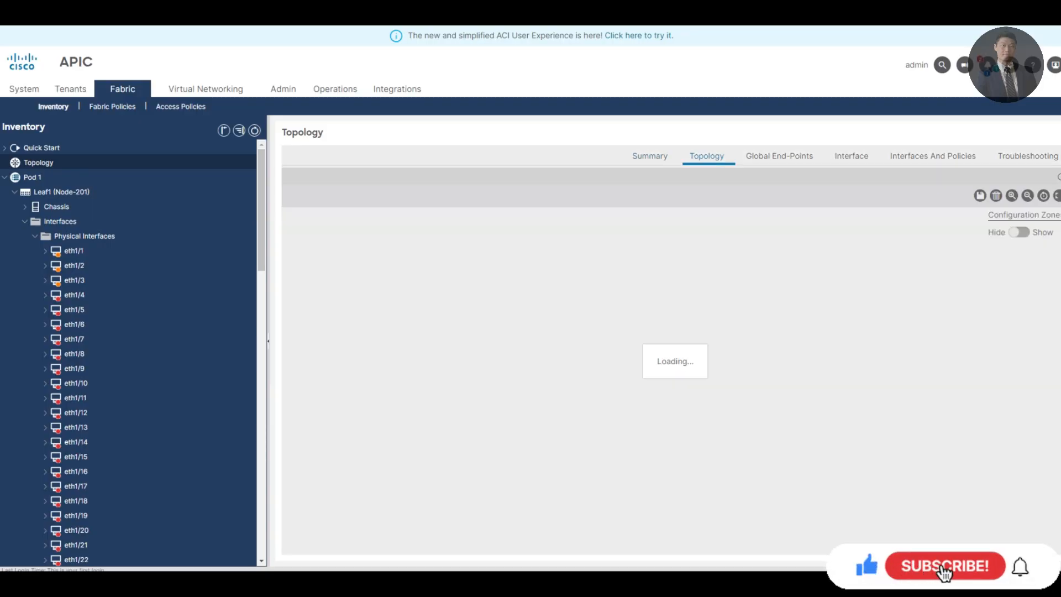